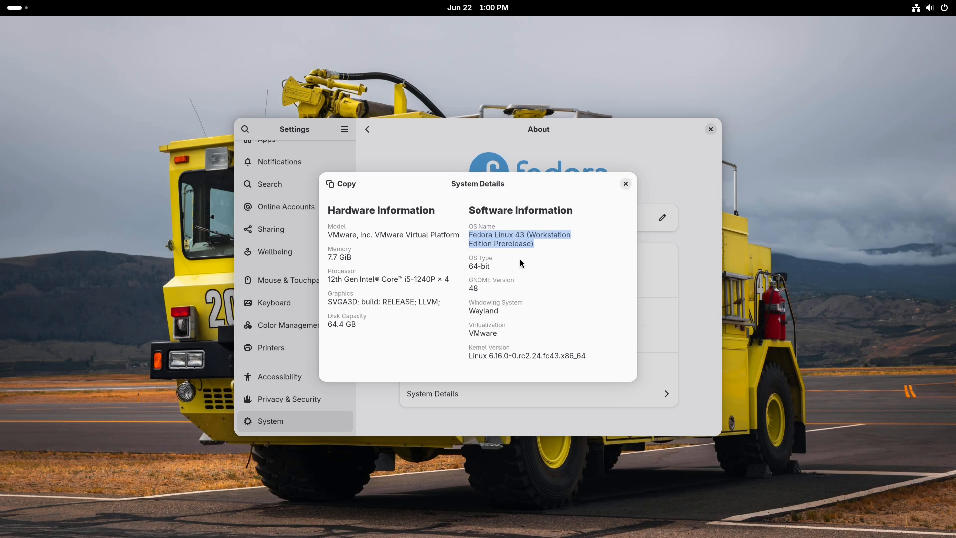
Step: Highlight the GNOME and kernel version values, then close System Details and Settings
double_click(471, 288)
drag(468, 359, 586, 359)
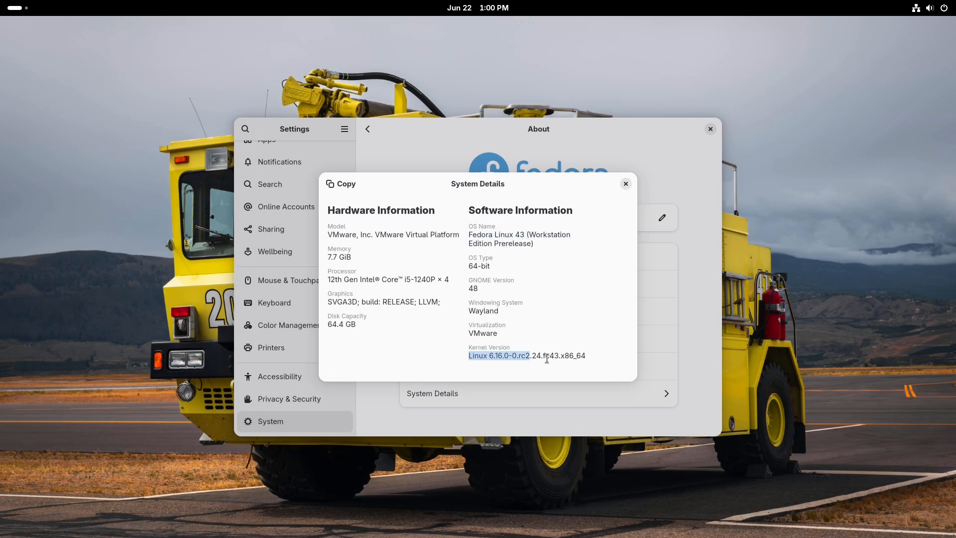
click(626, 184)
click(710, 132)
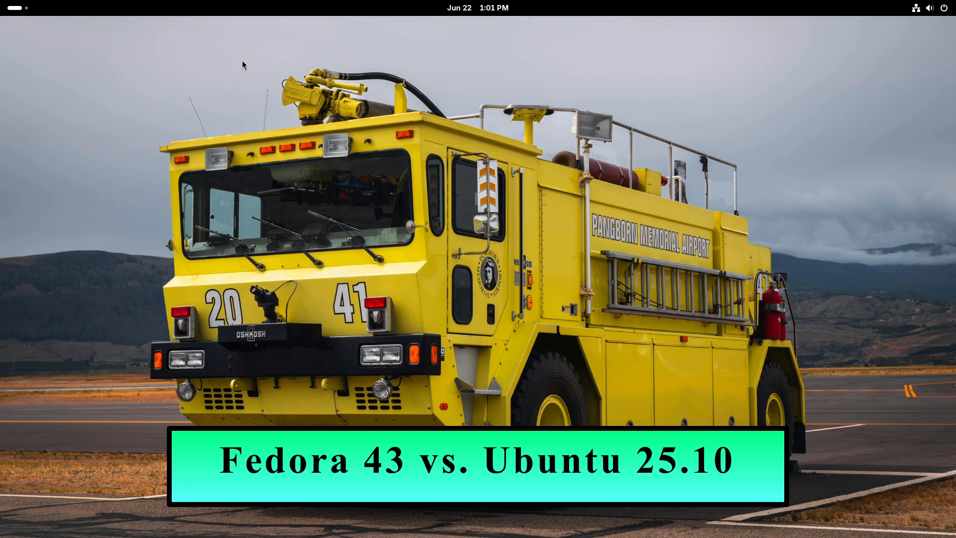
Step: Bring up the Activities overview and launch a new terminal window with Ctrl+Alt+T
key(super)
key(super)
key(Escape)
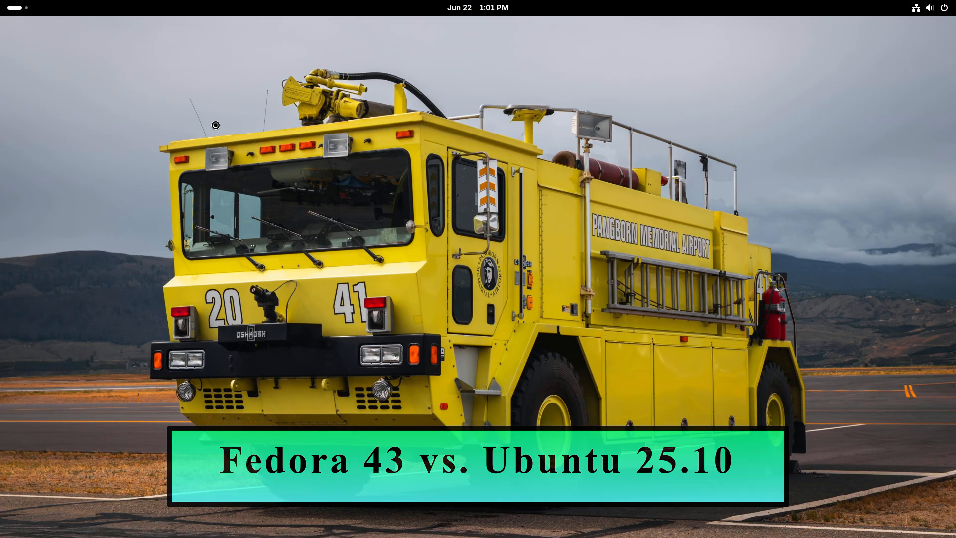
key(ctrl+alt+t)
Step: Maximize Ptyxis and switch it to the light style with enlarged text
double_click(560, 157)
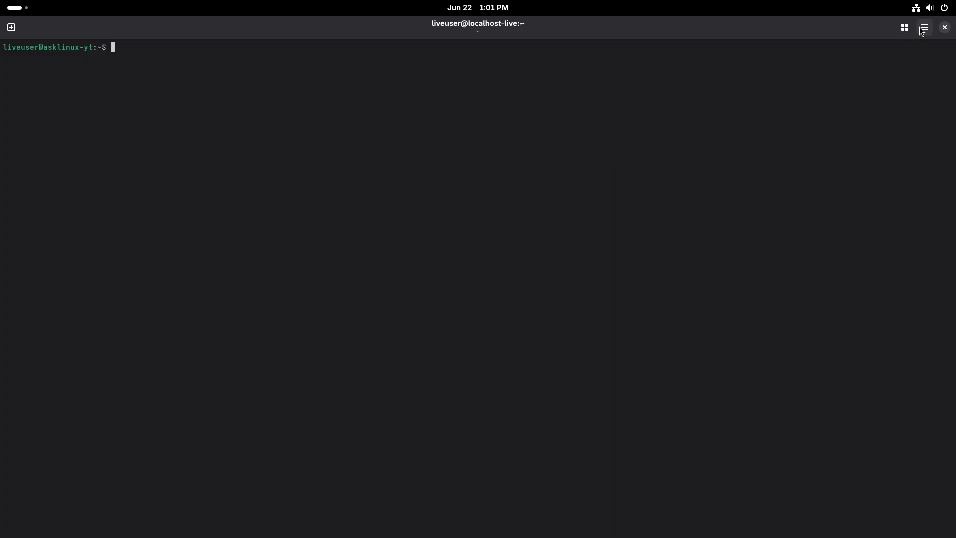
click(924, 27)
click(893, 62)
click(935, 92)
click(739, 111)
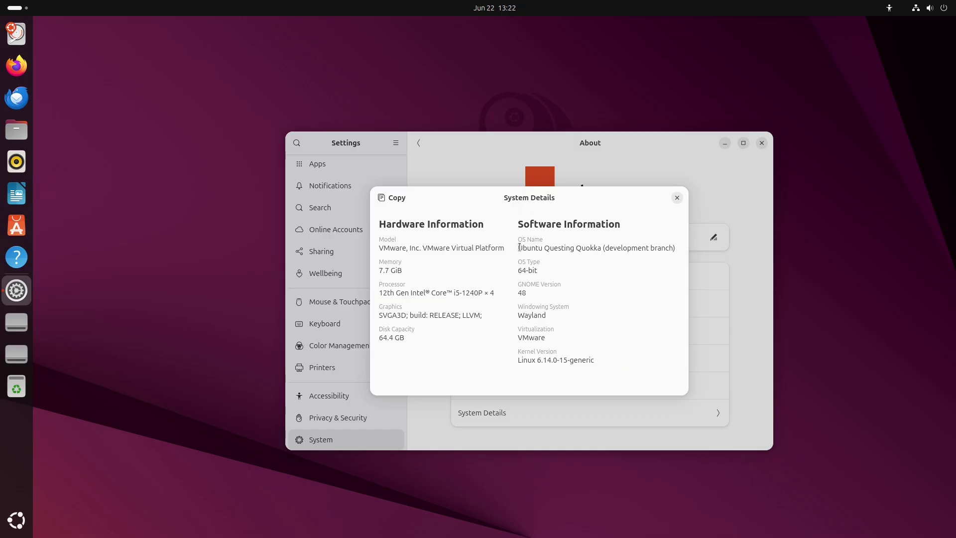
Step: On Ubuntu, highlight the OS name, GNOME and kernel versions, then close System Details and Settings
triple_click(518, 247)
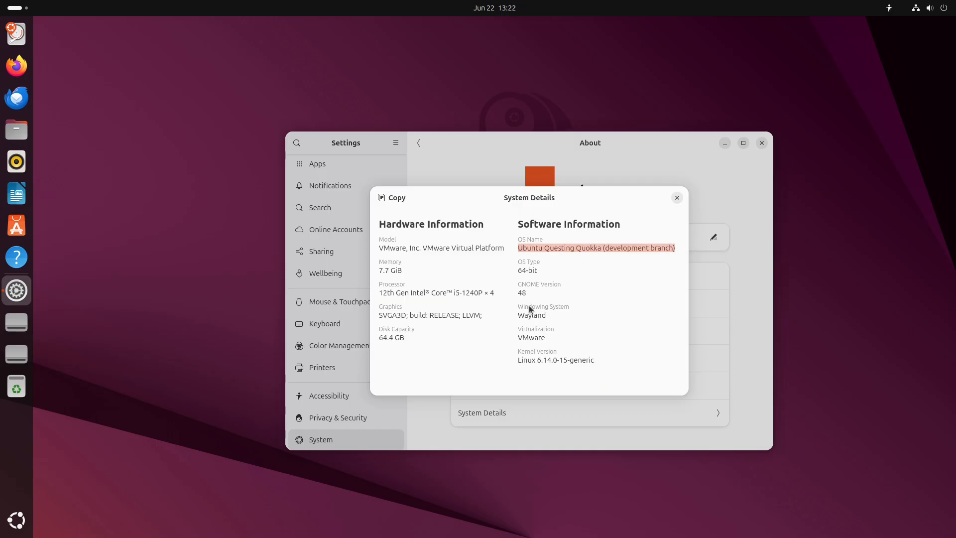
double_click(522, 293)
triple_click(590, 359)
click(678, 197)
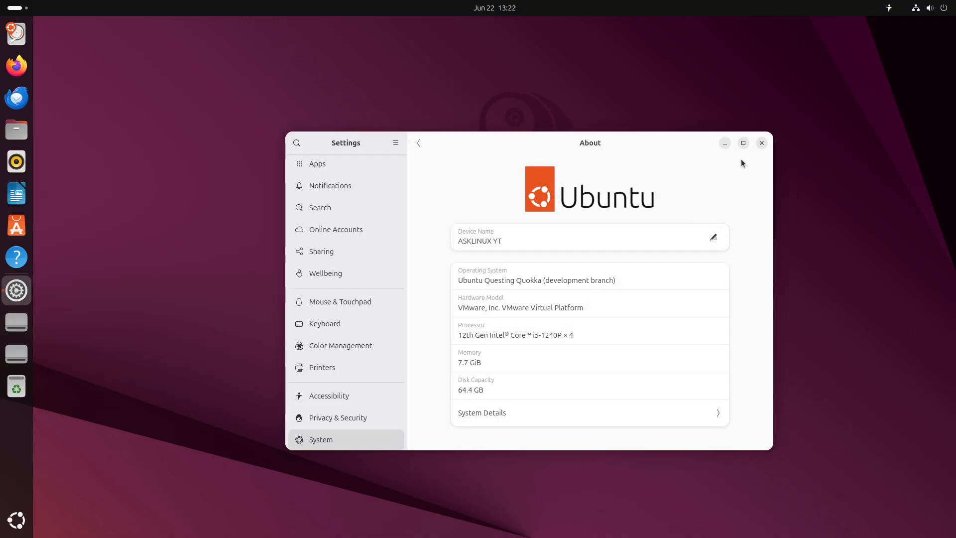
double_click(590, 143)
click(470, 312)
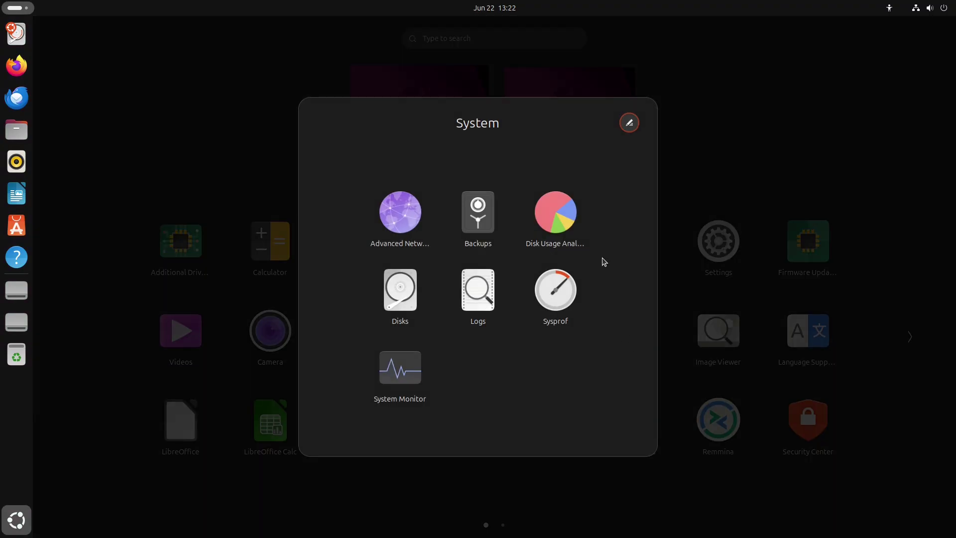
Step: Launch System Monitor maximized, glance at Processes, and view its About information
click(399, 370)
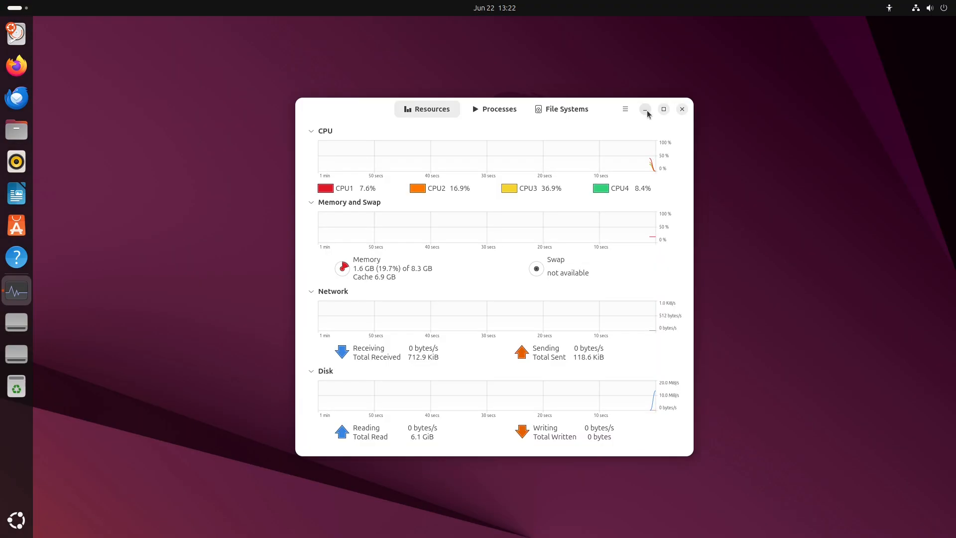
double_click(606, 106)
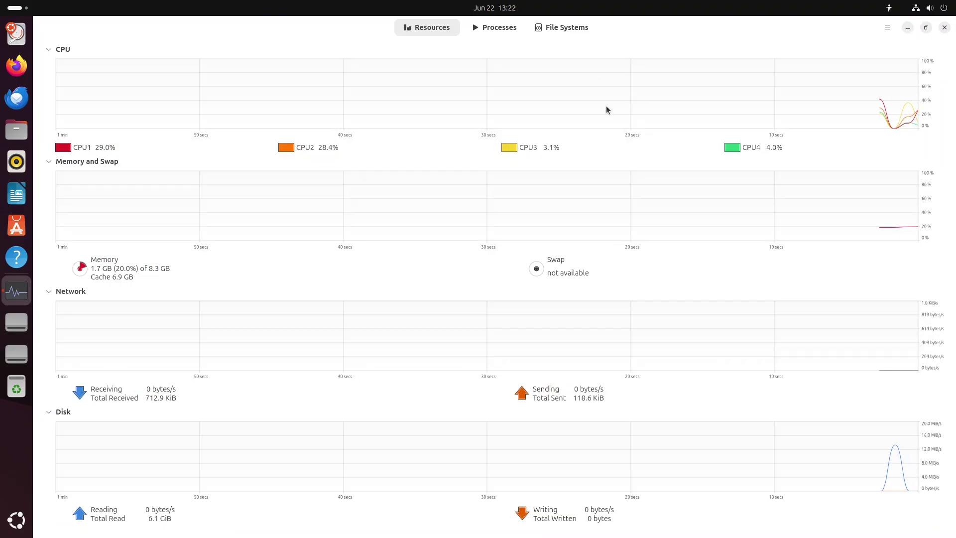
click(494, 27)
click(427, 26)
click(888, 27)
click(879, 123)
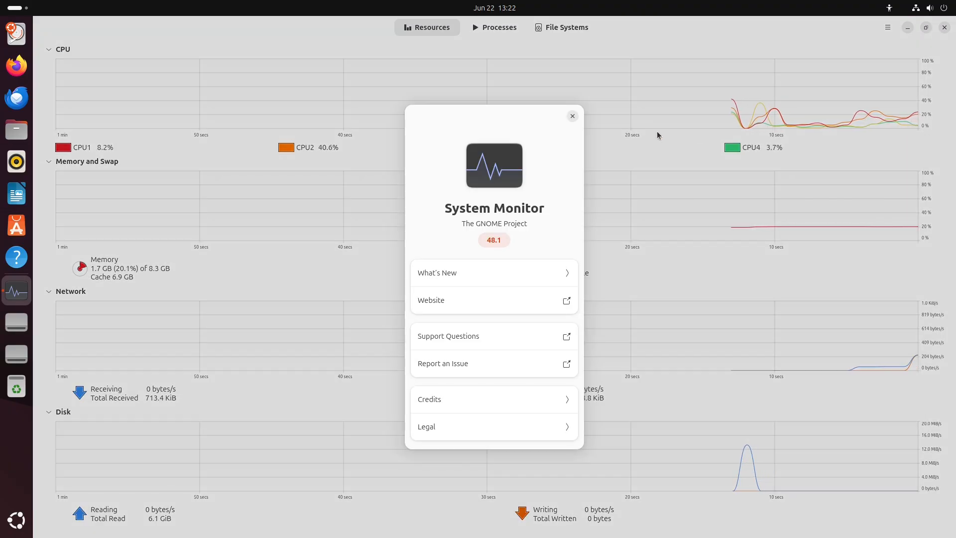
key(Escape)
Step: Review the Processes and File Systems preferences, close System Monitor, and show the app grid
click(888, 27)
click(863, 75)
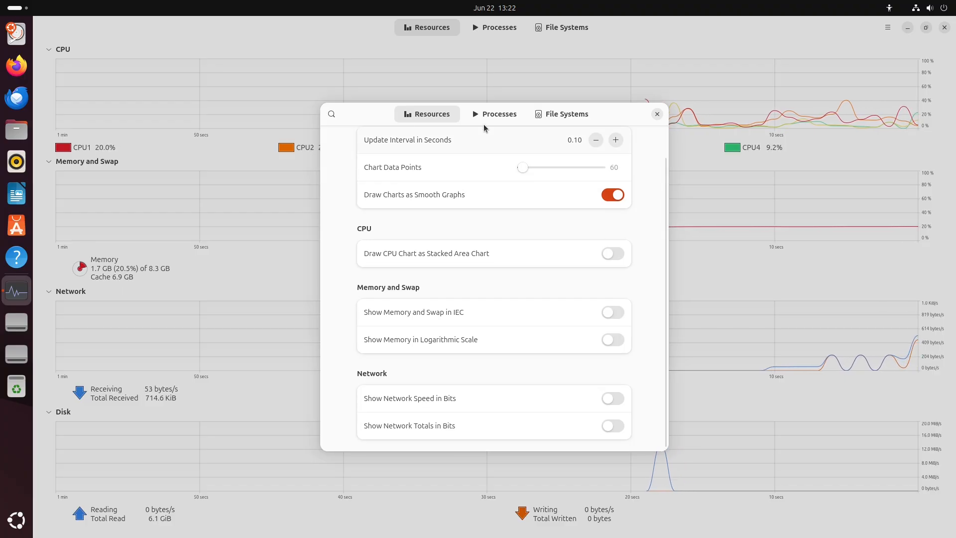
click(494, 113)
click(561, 114)
click(657, 114)
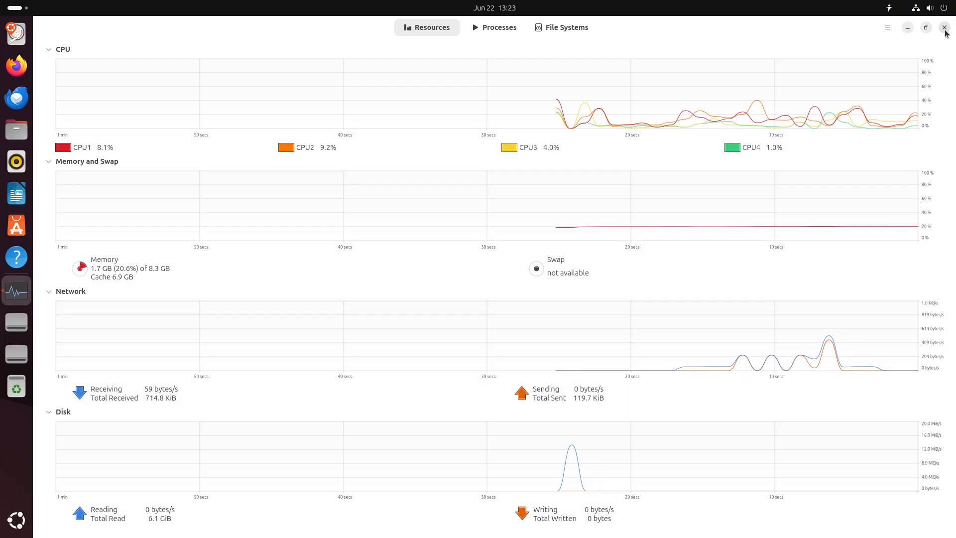
click(945, 27)
click(16, 520)
Step: Browse the System folder and next app page, then launch Terminal maximized
click(628, 337)
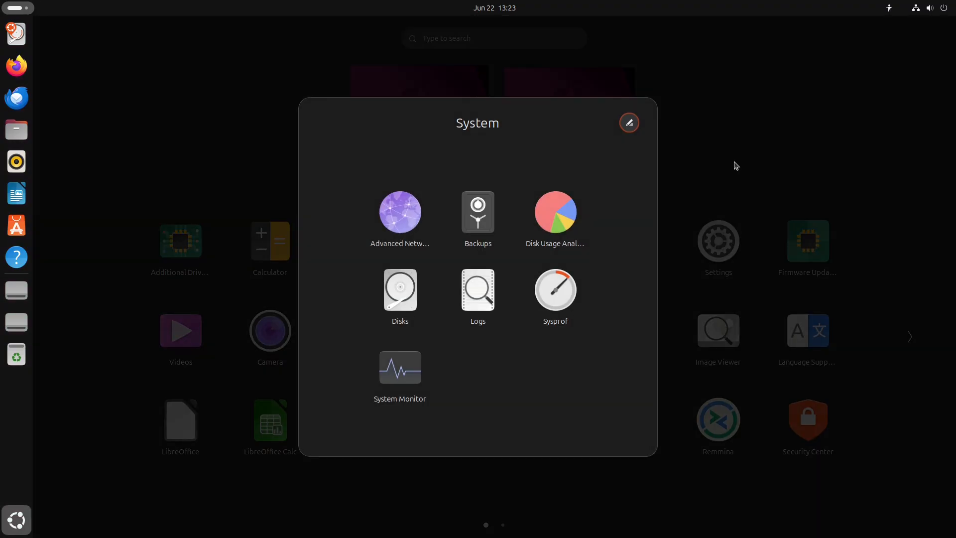
click(756, 160)
click(908, 336)
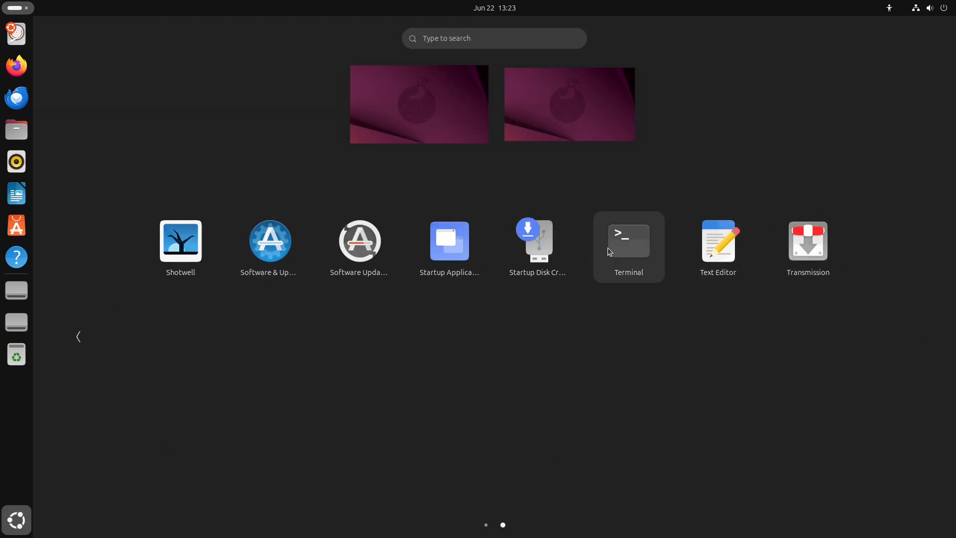
click(628, 239)
double_click(568, 143)
Step: Enlarge the terminal text twice from the main menu
click(880, 27)
click(918, 61)
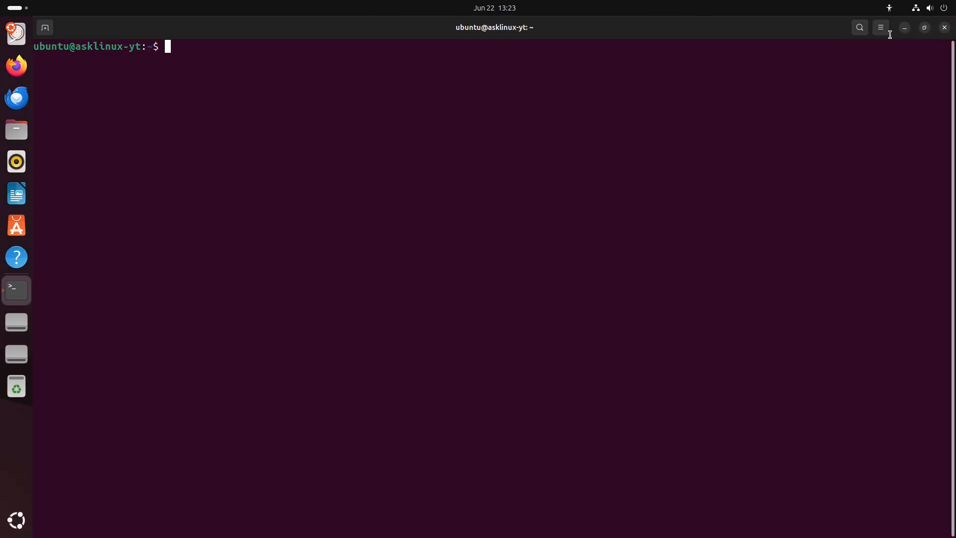
click(880, 27)
click(919, 60)
Step: Uncheck 'Use colors from system theme' for the Unnamed profile and run sudo apt install fastfetch
click(881, 27)
click(851, 139)
click(329, 252)
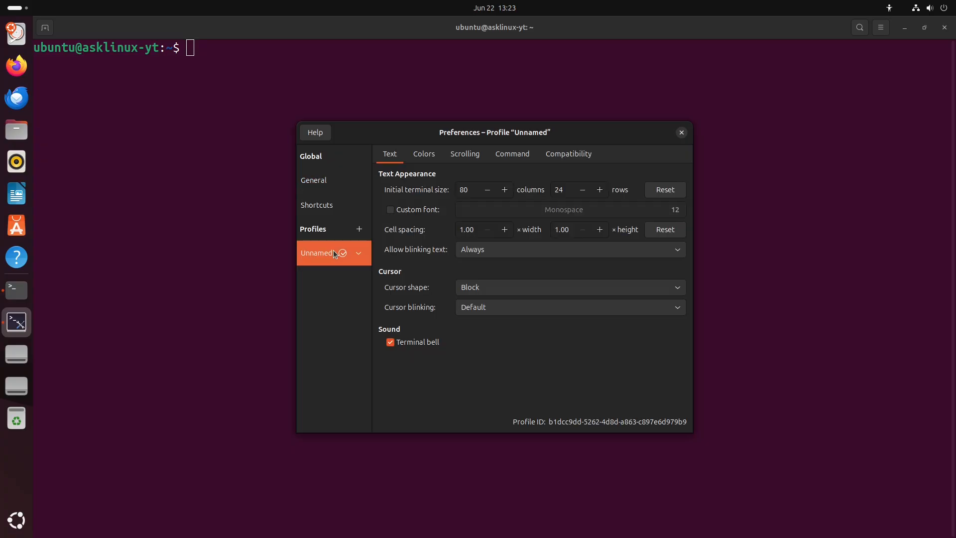
click(424, 153)
click(424, 186)
click(681, 132)
click(327, 50)
text(sudo apt install fastfetch)
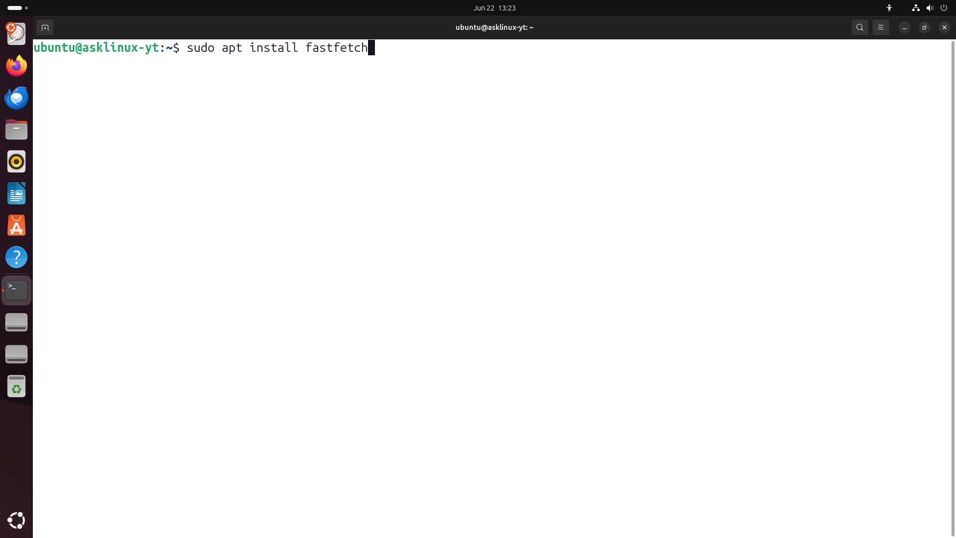
key(Return)
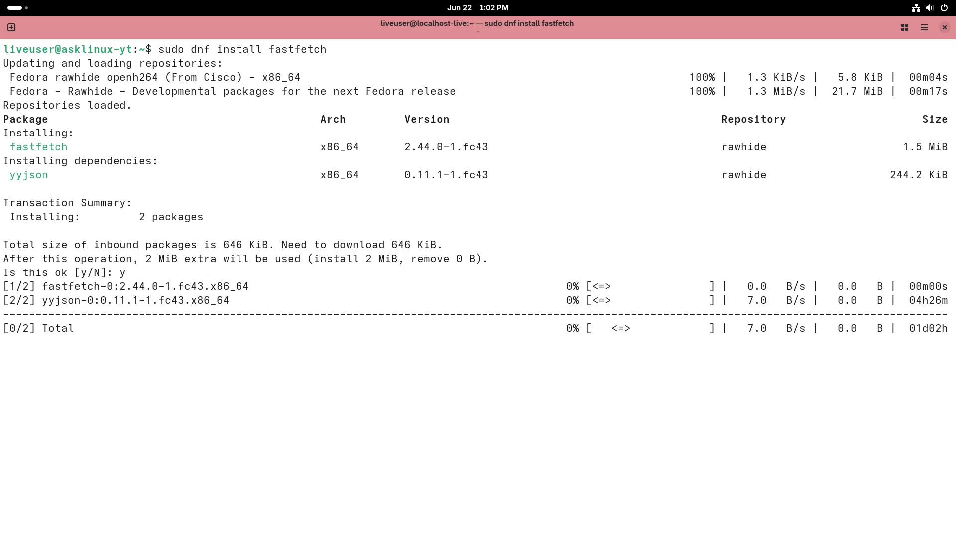
text(y)
Step: Confirm the fastfetch install, run fastfetch, then install inxi with dnf
key(Return)
text(fastfetc)
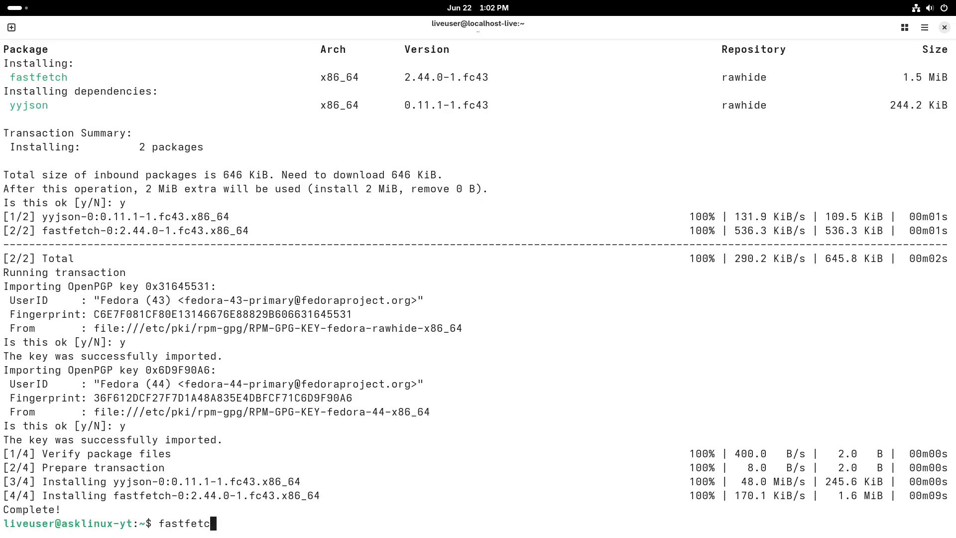
text(h)
key(Return)
text(inxi -sv8)
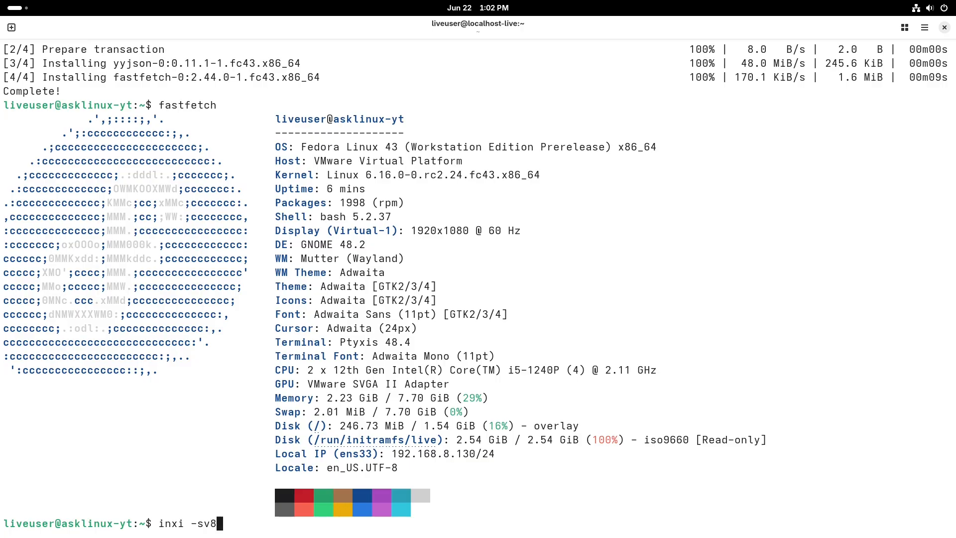
key(Return)
text(sudo dnf install inxi)
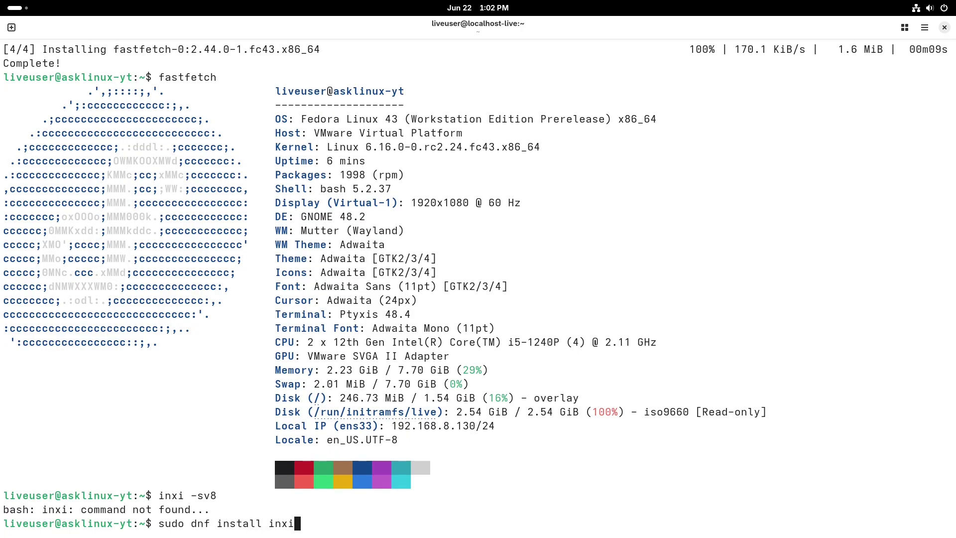
key(Return)
text(y)
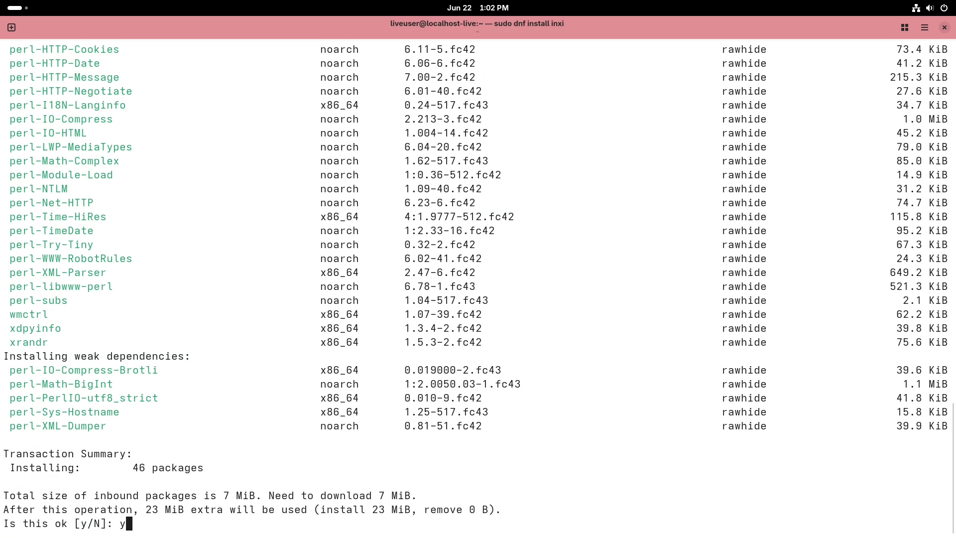
key(Return)
text(i)
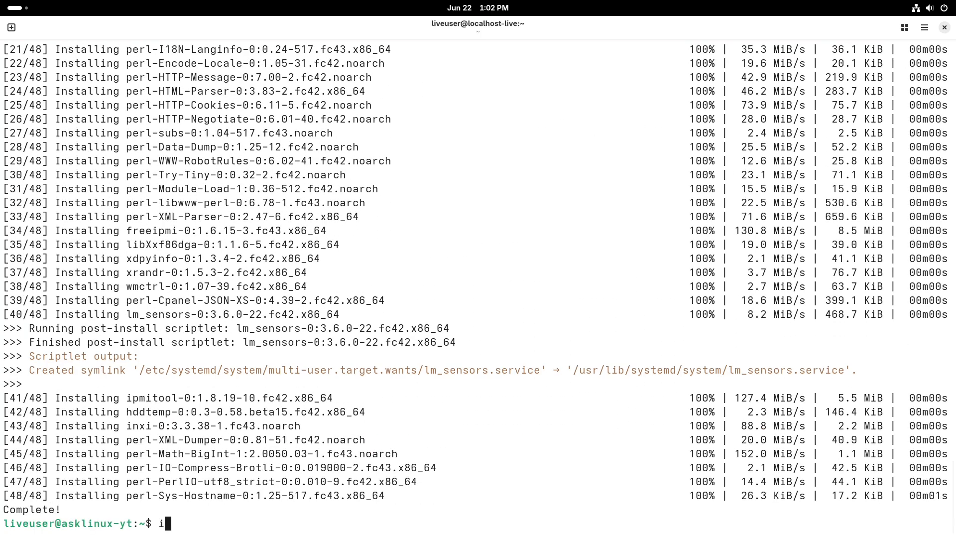
text(nxi)
Step: Run inxi, inxi -b, inxi -F, inxi -G and python3 --version
key(Return)
text(b)
key(Return)
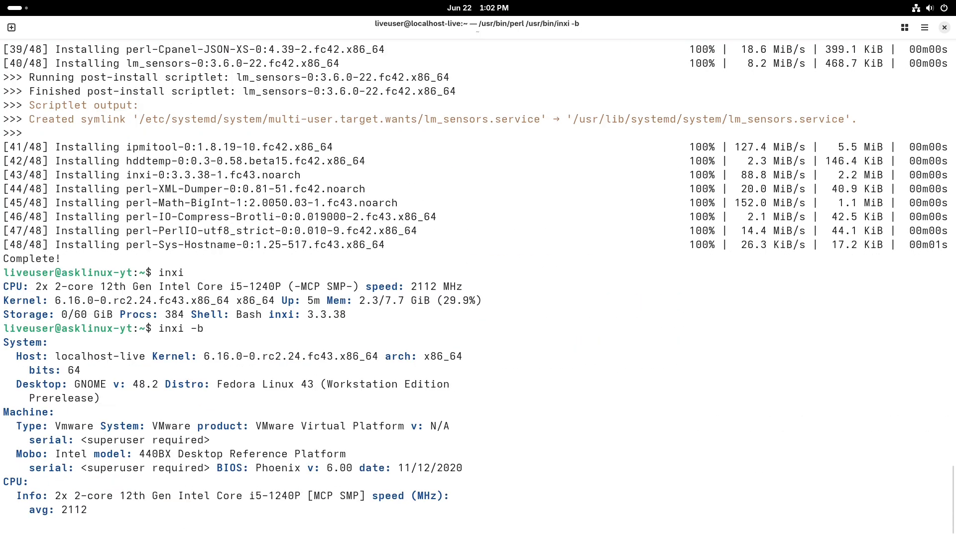
text(F)
key(Return)
text(inxi -G)
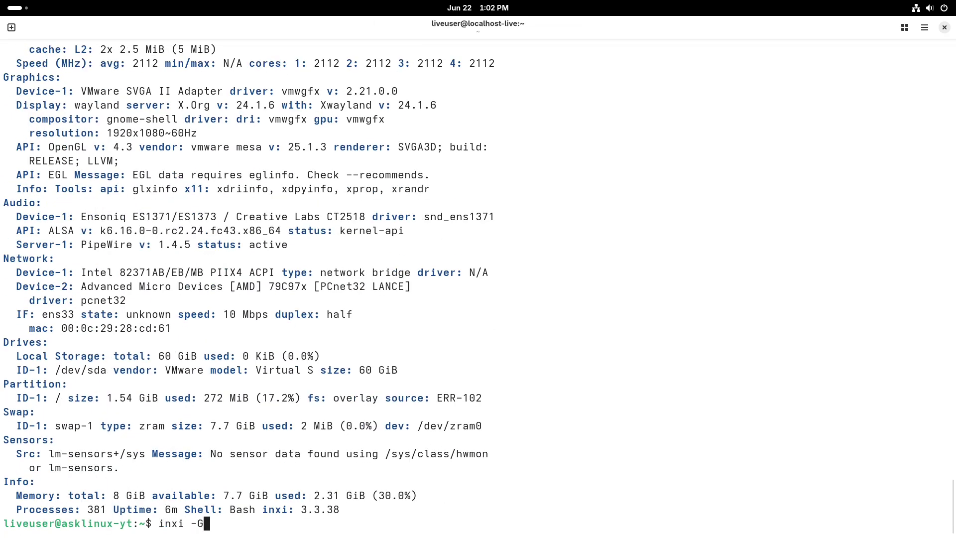
text(python3 --ve)
key(Return)
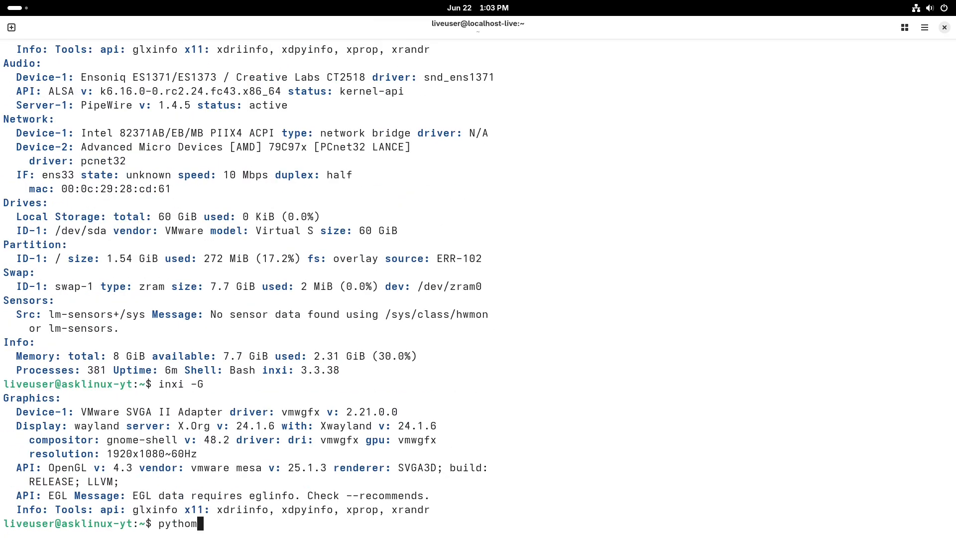
text(rsion)
key(Return)
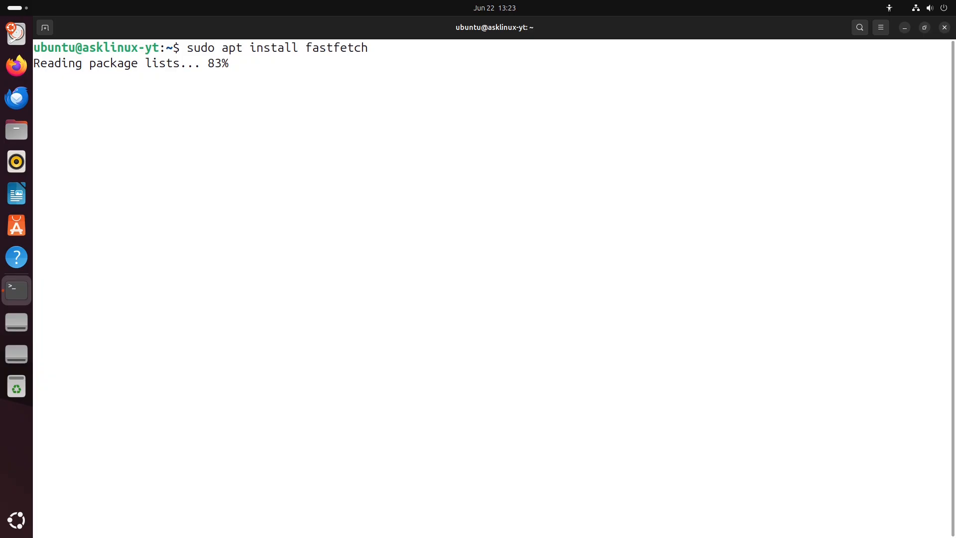
text(y)
Step: Confirm the fastfetch install, then install neofetch and run it to show Ubuntu's specs
key(Return)
text(fastfetch)
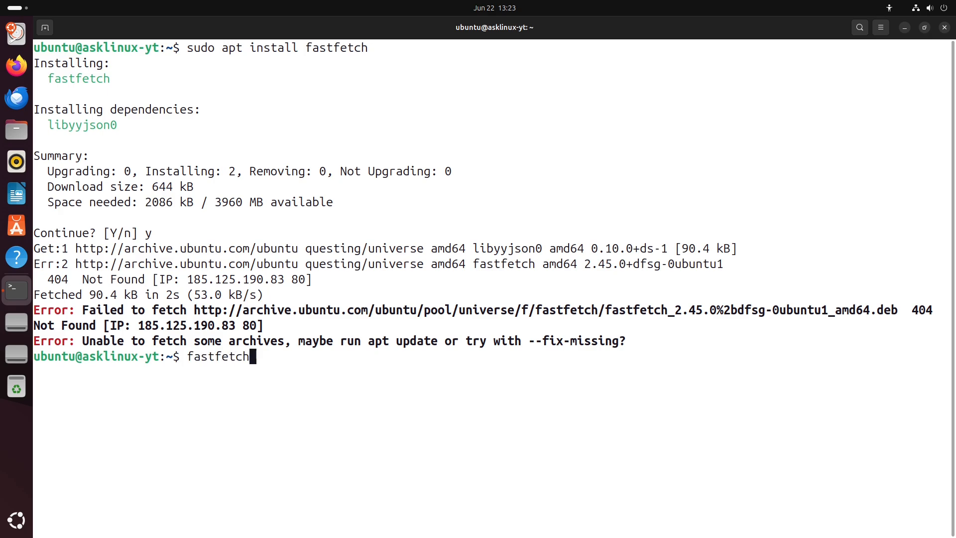
key(Return)
text(sudo apt install neofetch)
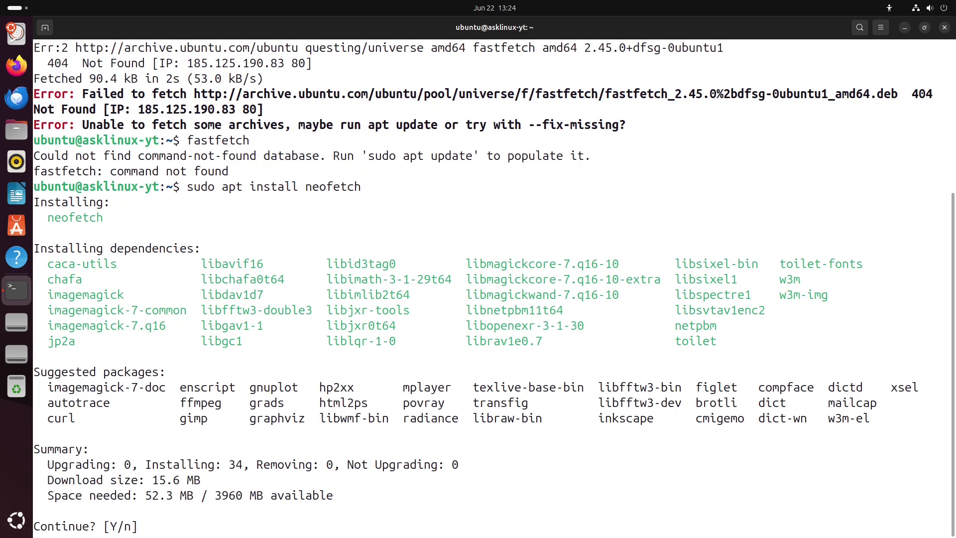
text(y)
key(Return)
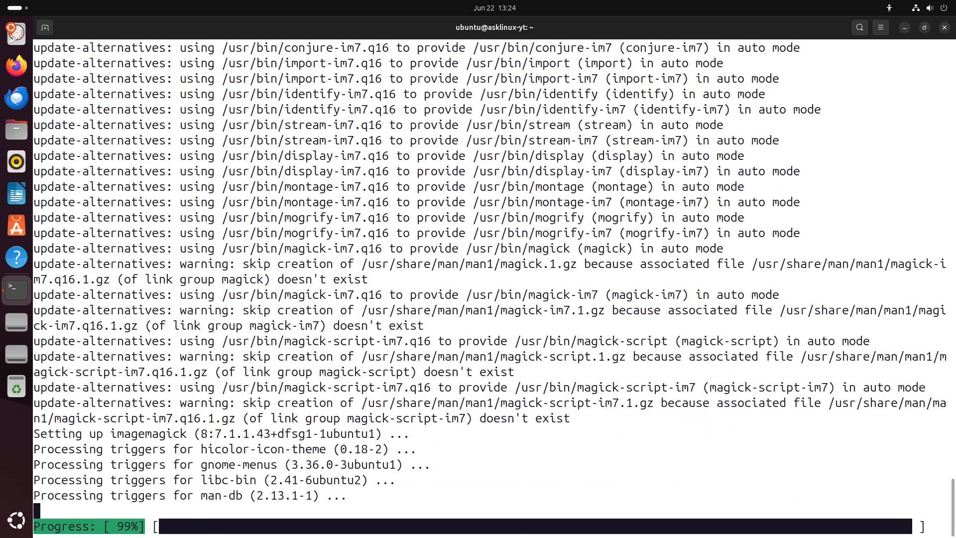
text(neofetch)
key(Return)
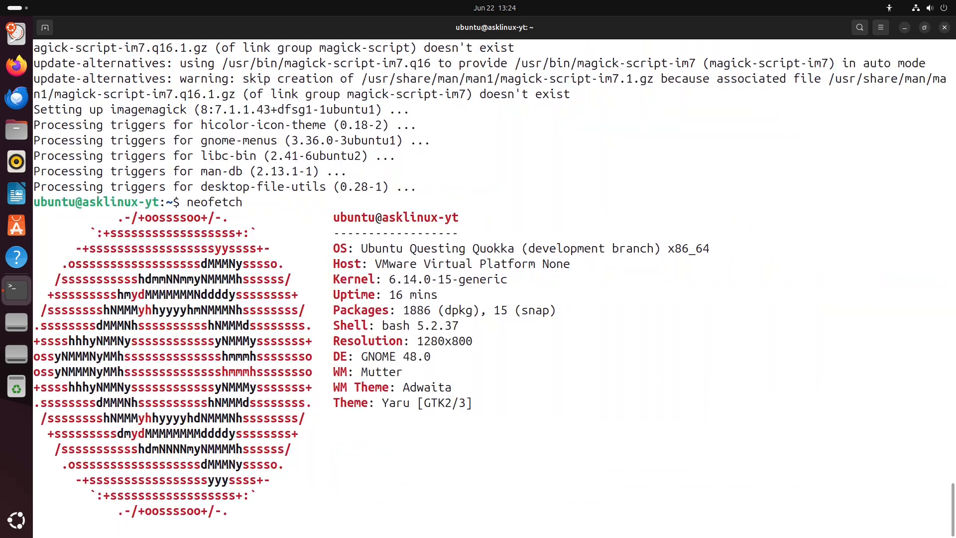
text(stall inxi)
Step: Install inxi with apt and run inxi, inxi -b, inxi -F, inxi -G and python3 --version
key(Return)
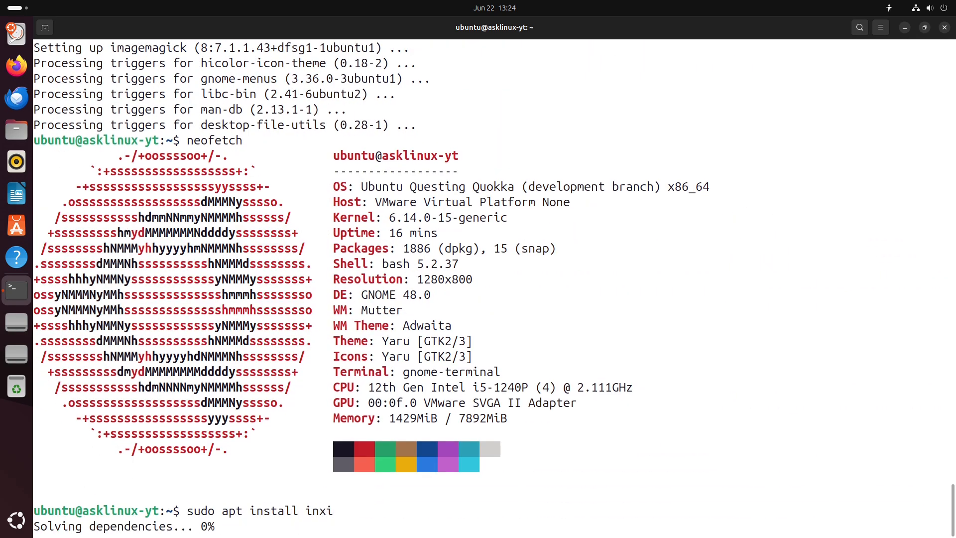
text(y)
key(Return)
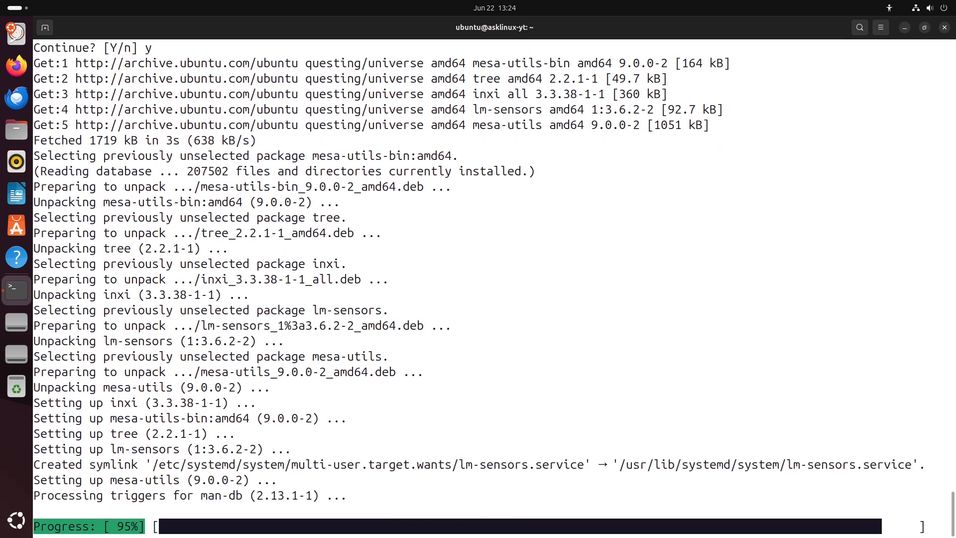
text(inxi)
key(Return)
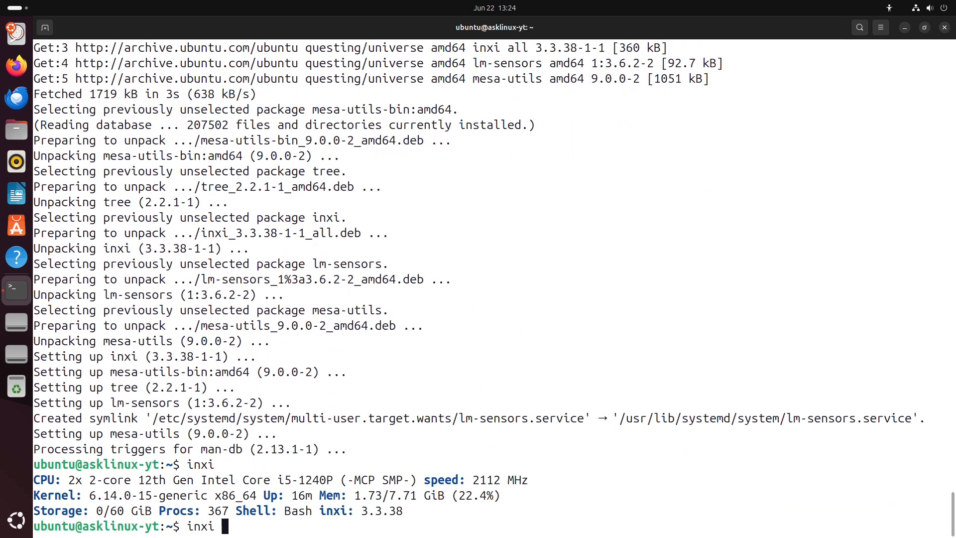
text(-b)
key(Return)
text(inxi -F)
key(Return)
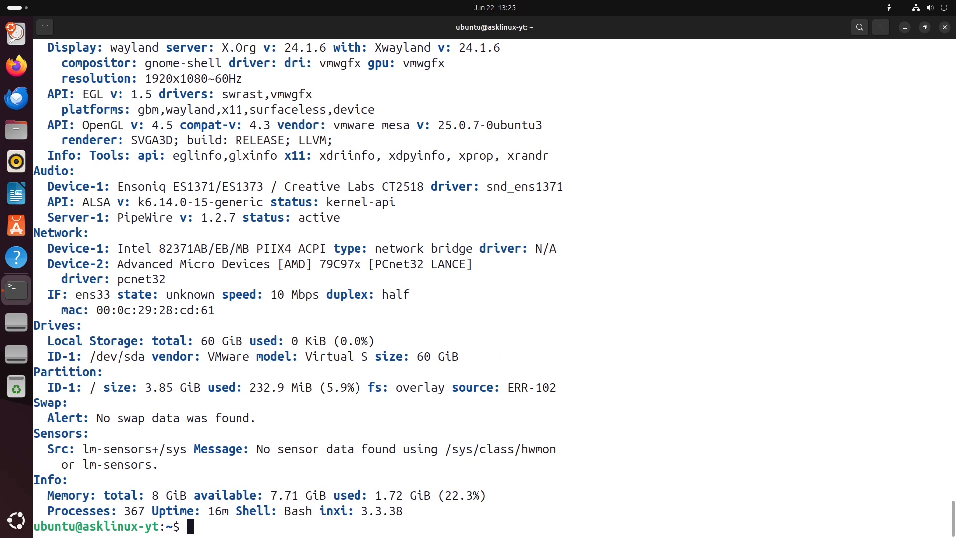
text(inxi -G)
key(Return)
text(python3)
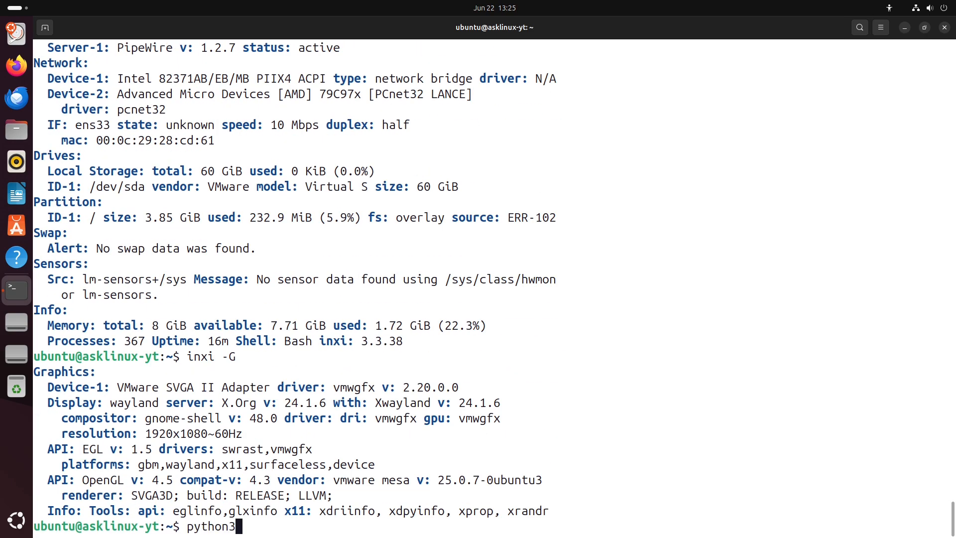
text(sion)
key(Return)
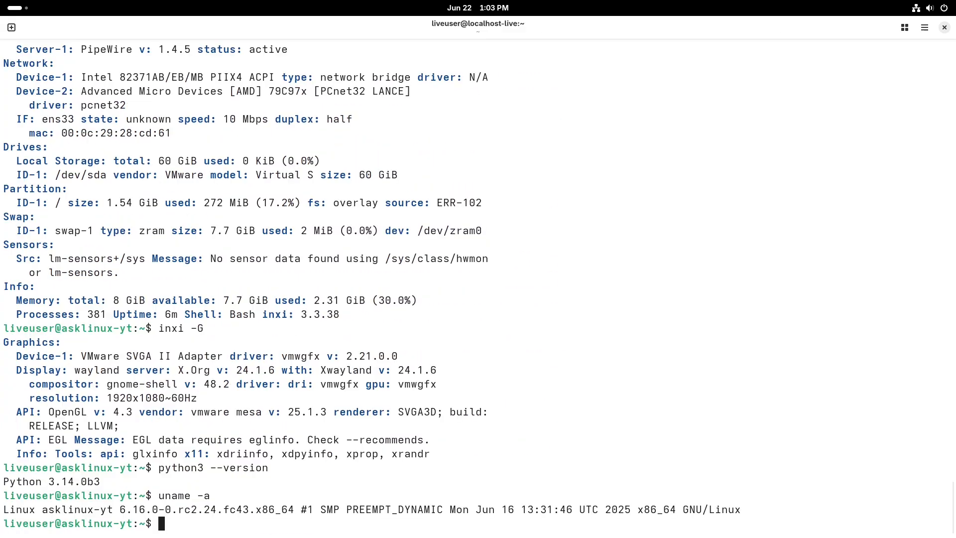
text(e -r)
Step: Run uname -r and sestatus, launch htop, then close Ptyxis and confirm
key(Return)
text(tus)
key(Return)
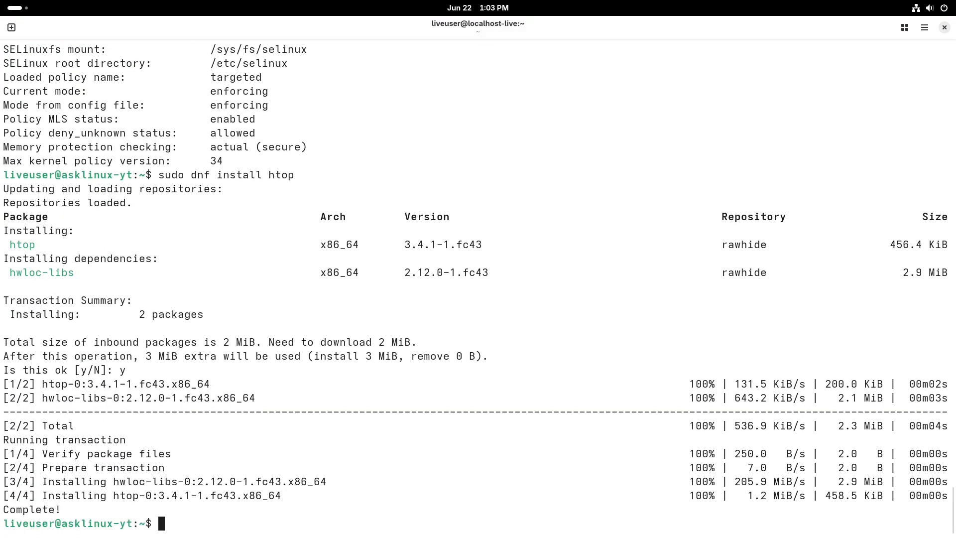
text(htop)
key(Return)
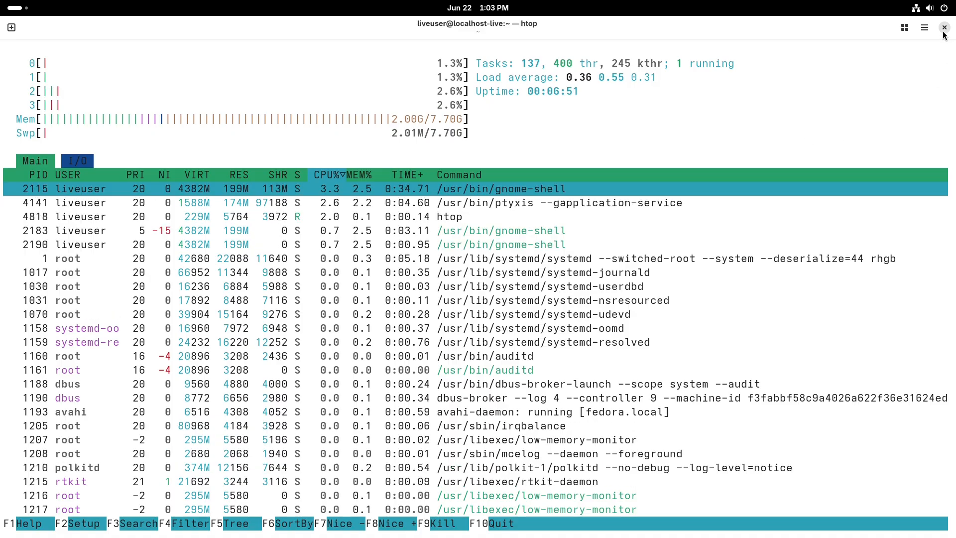
click(945, 28)
click(514, 314)
Step: Browse the Utilities and System folders in the app grid and launch System Monitor
click(8, 7)
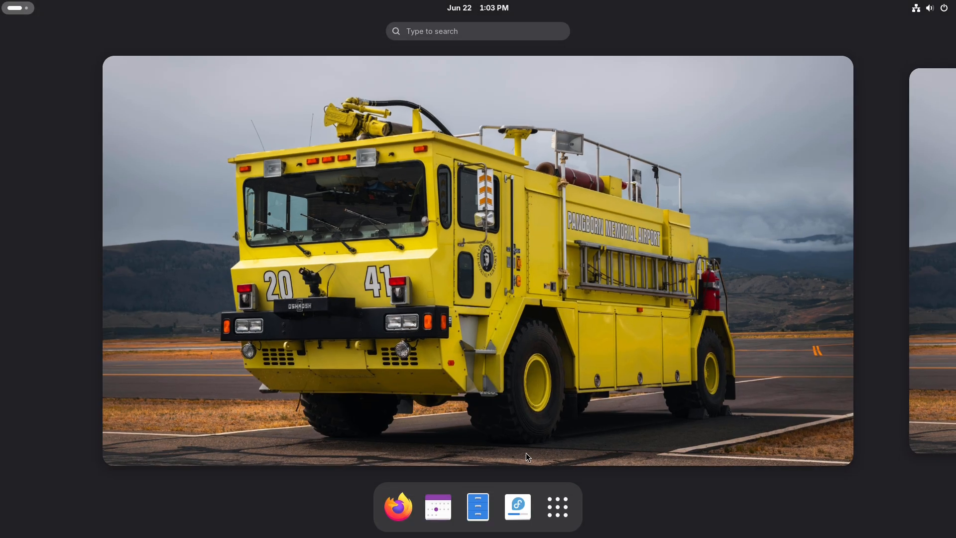
click(558, 508)
click(522, 302)
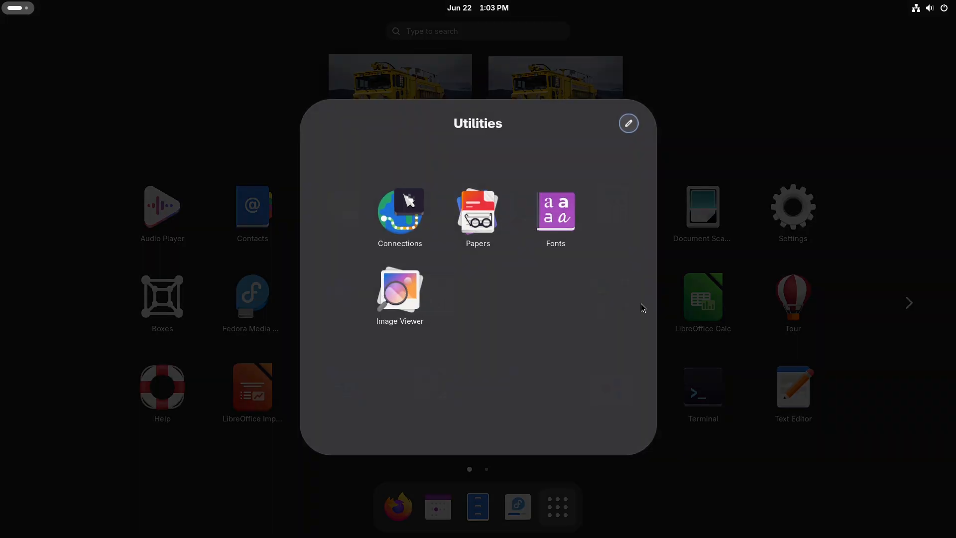
click(643, 314)
click(613, 303)
click(728, 177)
click(613, 303)
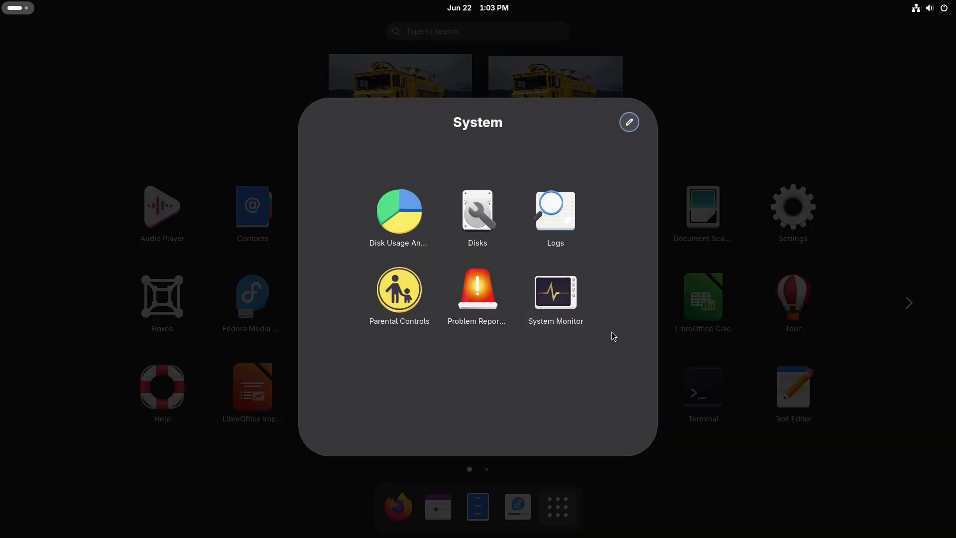
click(553, 295)
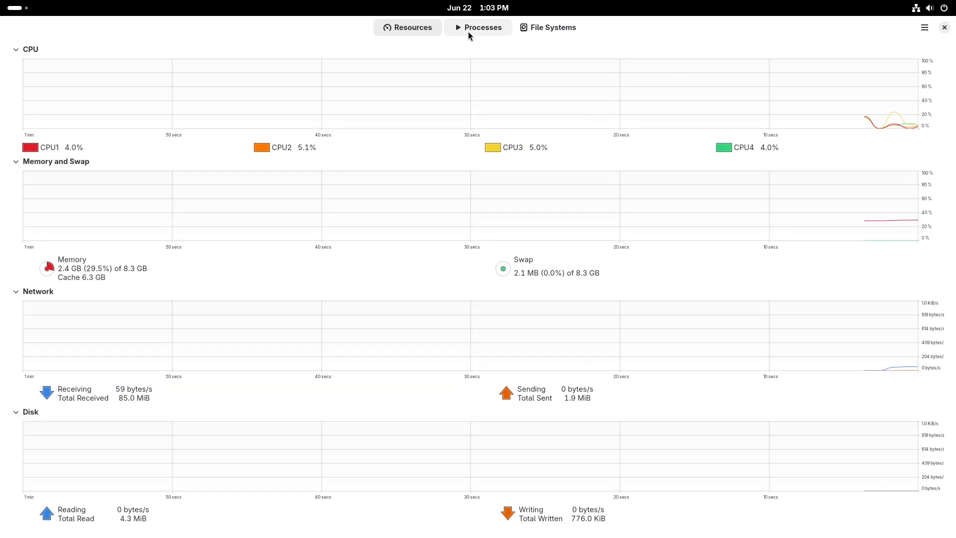
Step: Check the File Systems view and About information, then close System Monitor
click(553, 27)
click(413, 26)
click(924, 28)
click(889, 123)
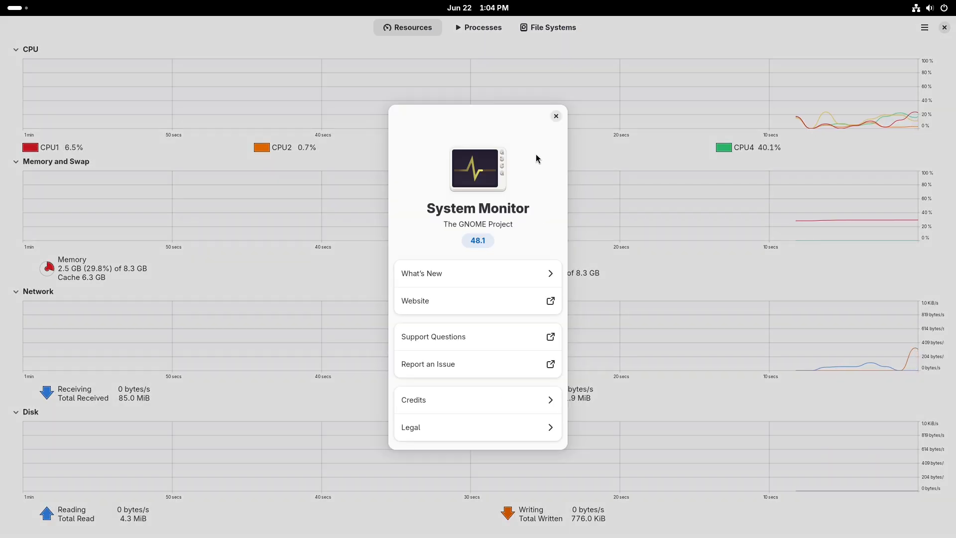
click(555, 117)
click(944, 28)
Step: From quick settings set power mode to Performance and toggle dark style on and off
click(926, 8)
click(934, 84)
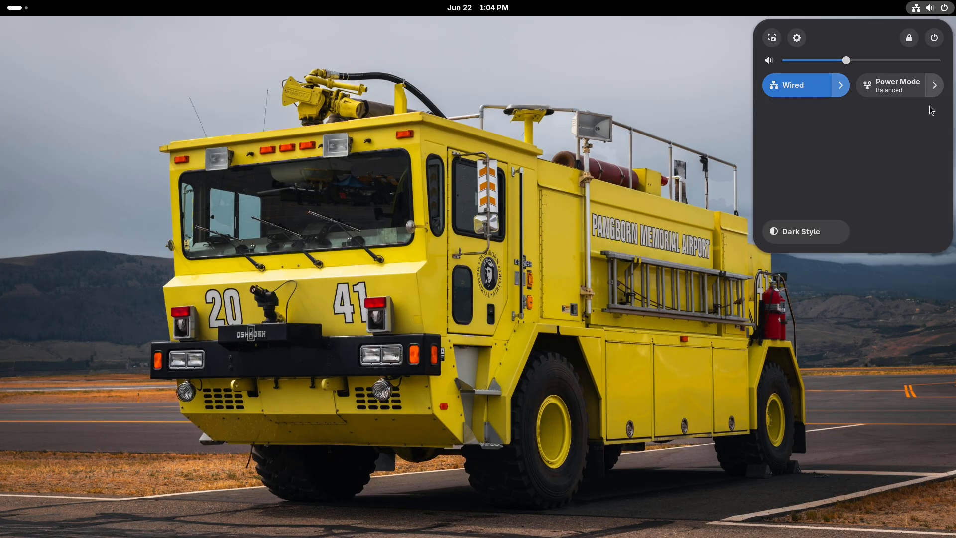
click(829, 149)
click(802, 120)
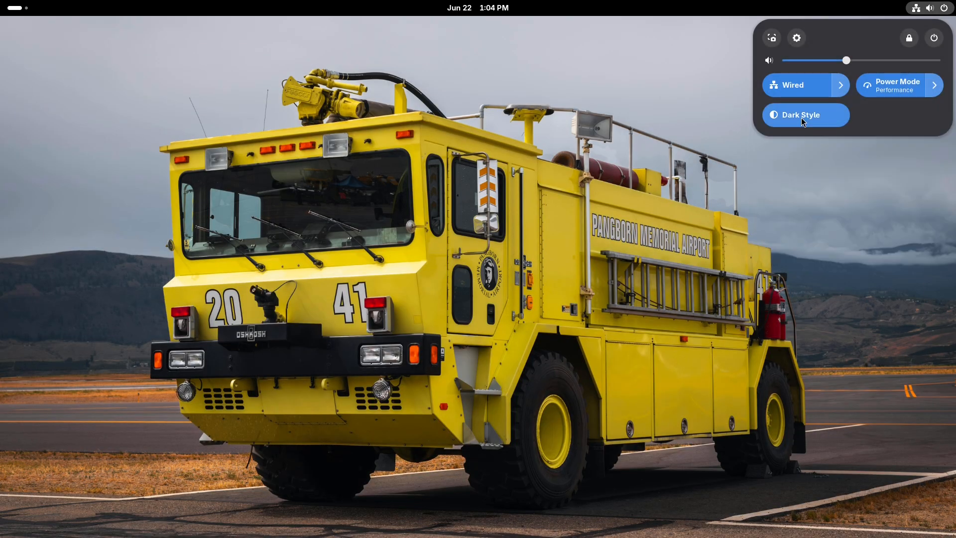
click(802, 119)
click(627, 78)
click(478, 8)
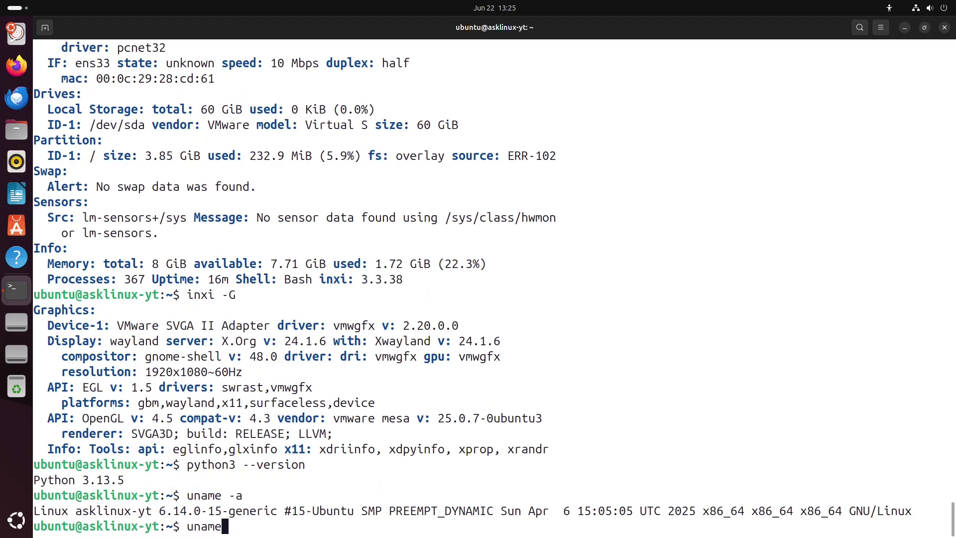
text(-r)
Step: Run uname -r, install htop with apt, and launch it
key(Return)
text(htop)
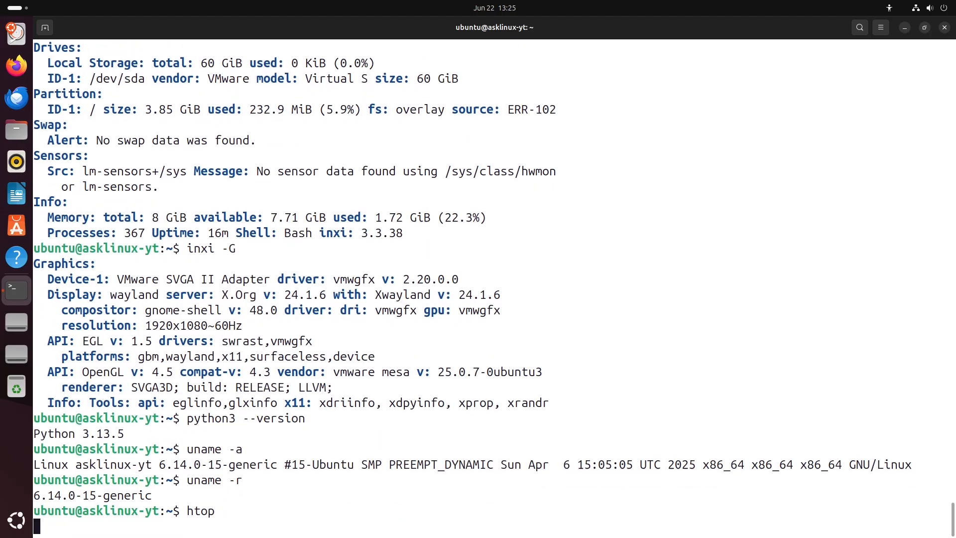
key(Return)
text(sudo apt install hto)
key(Return)
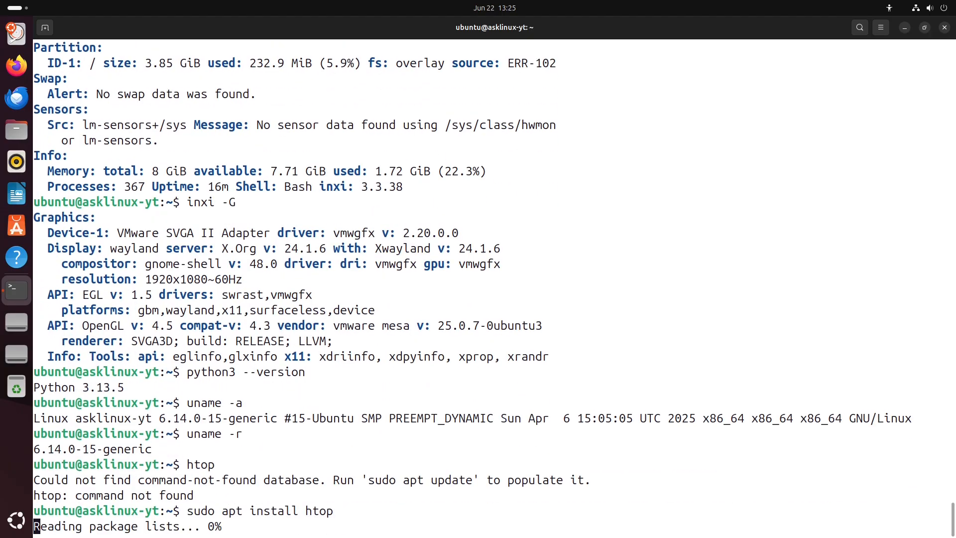
text(htop)
key(Return)
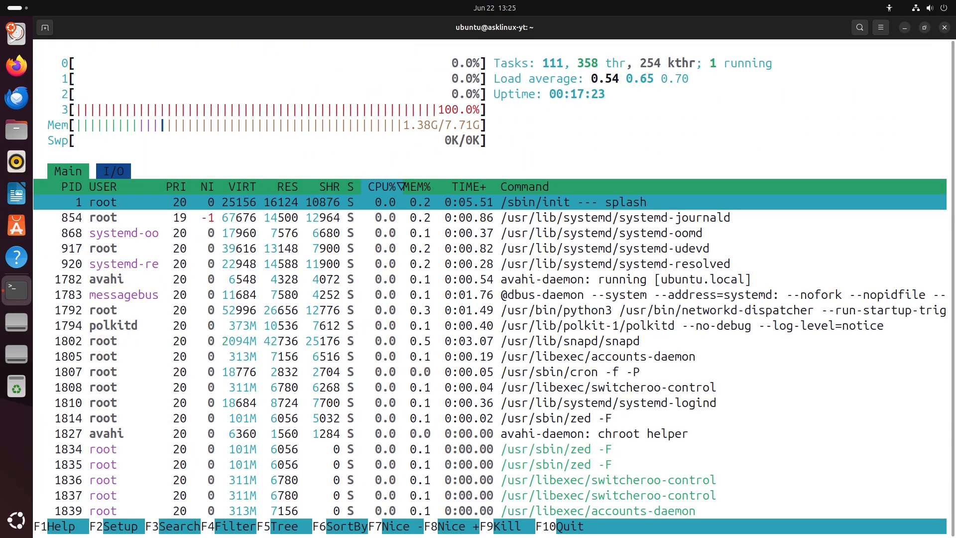
Step: Close the terminal with confirmation and briefly open the System apps folder
click(944, 26)
click(533, 312)
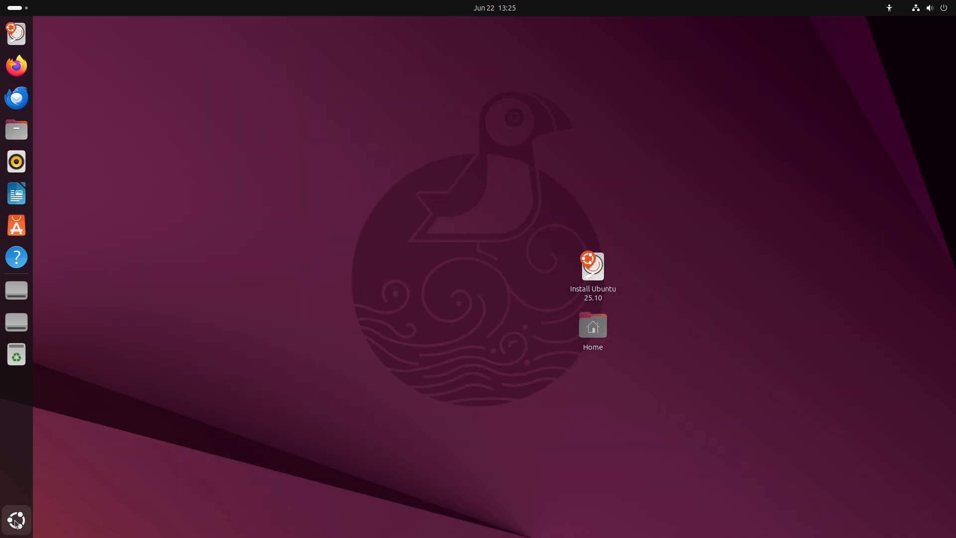
click(17, 520)
click(629, 338)
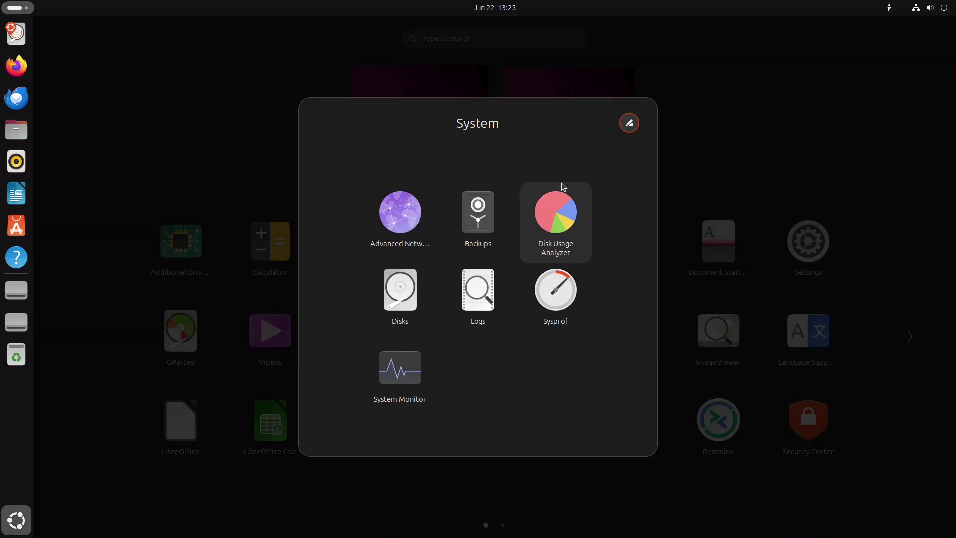
click(516, 89)
Step: In quick settings expand the wired network details and turn dark style on
click(890, 8)
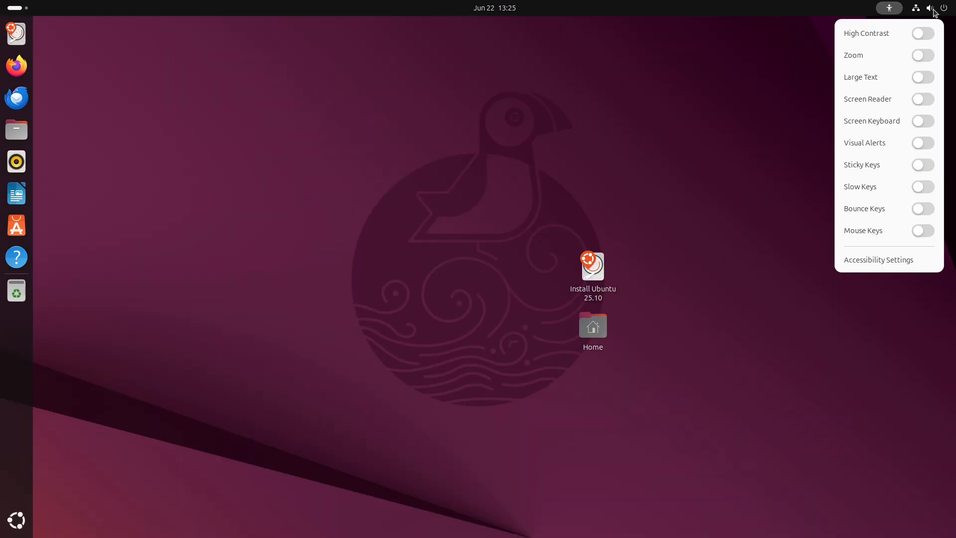
click(923, 8)
click(841, 86)
click(899, 87)
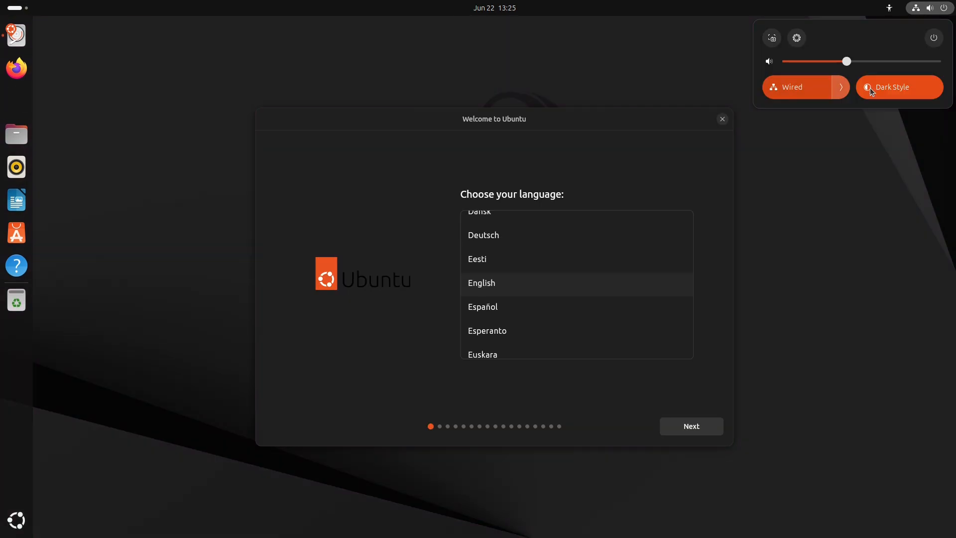
Step: Turn dark style off, then click Next through language, accessibility, update and applications pages
click(899, 86)
click(674, 319)
click(691, 425)
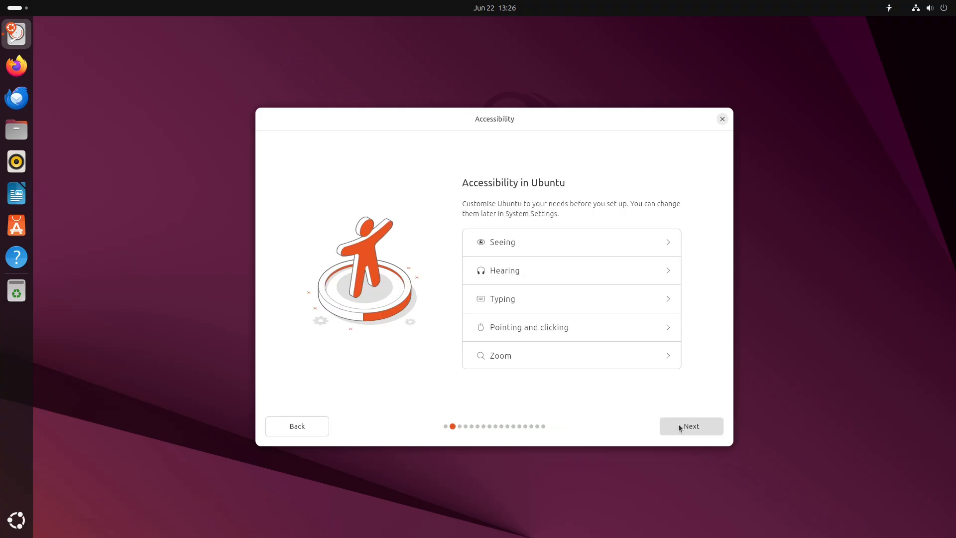
click(678, 426)
click(691, 426)
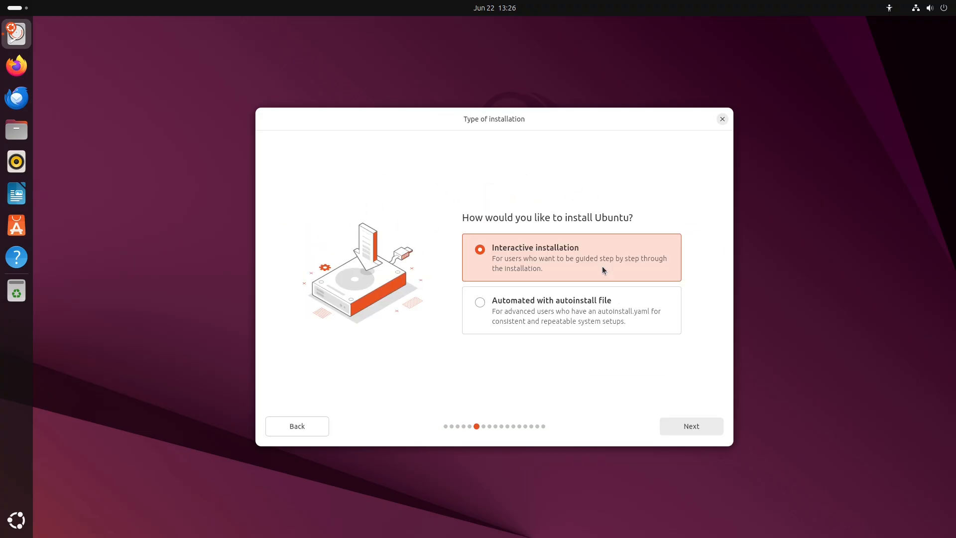
click(691, 426)
click(562, 322)
click(691, 426)
Step: Enable third-party graphics/Wi-Fi software and additional media formats, then continue
click(480, 276)
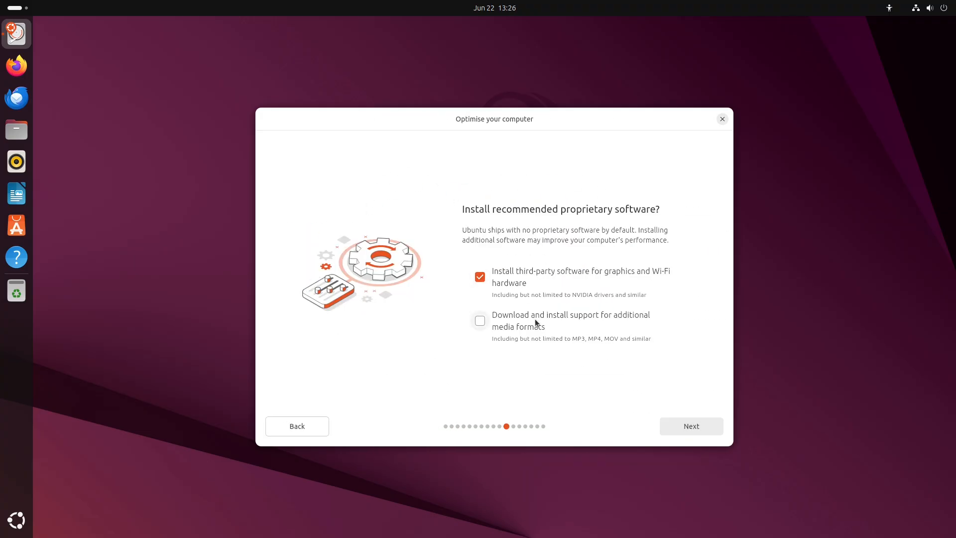
click(523, 321)
click(681, 425)
Step: Proceed to disk setup and choose No encryption under the advanced options
click(557, 279)
click(681, 420)
click(549, 299)
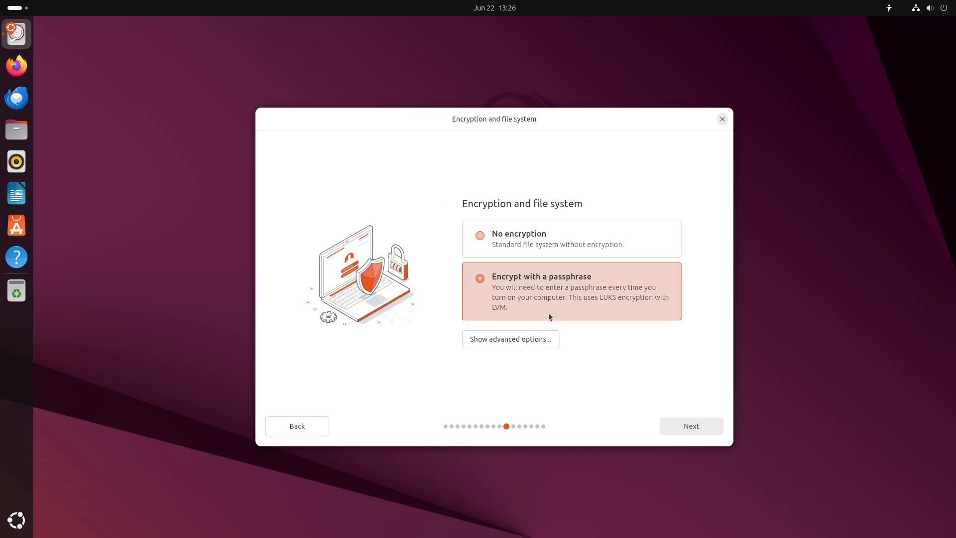
click(510, 339)
click(546, 200)
Step: Continue to account creation, replace the auto-filled computer name and start the password
click(690, 426)
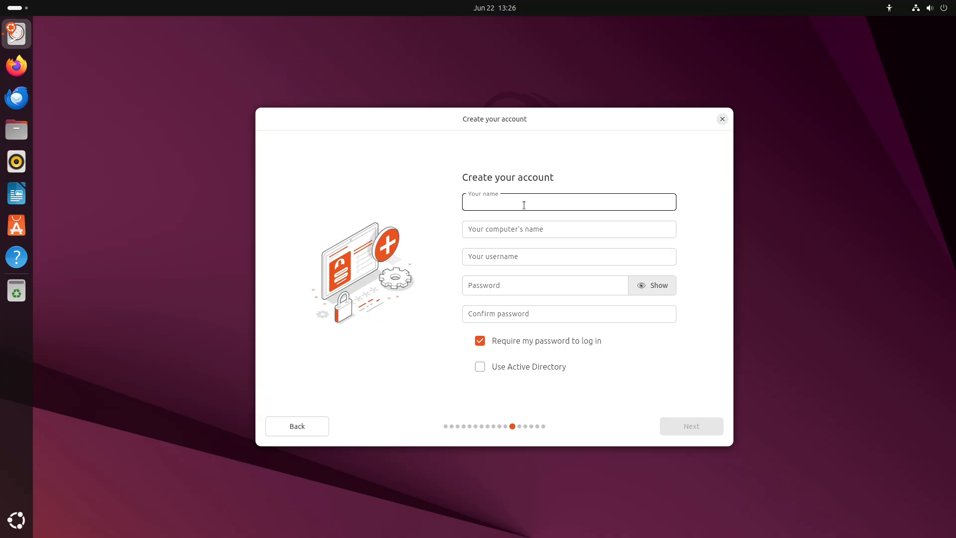
text(ASKLINUX)
triple_click(553, 230)
text(asklinux)
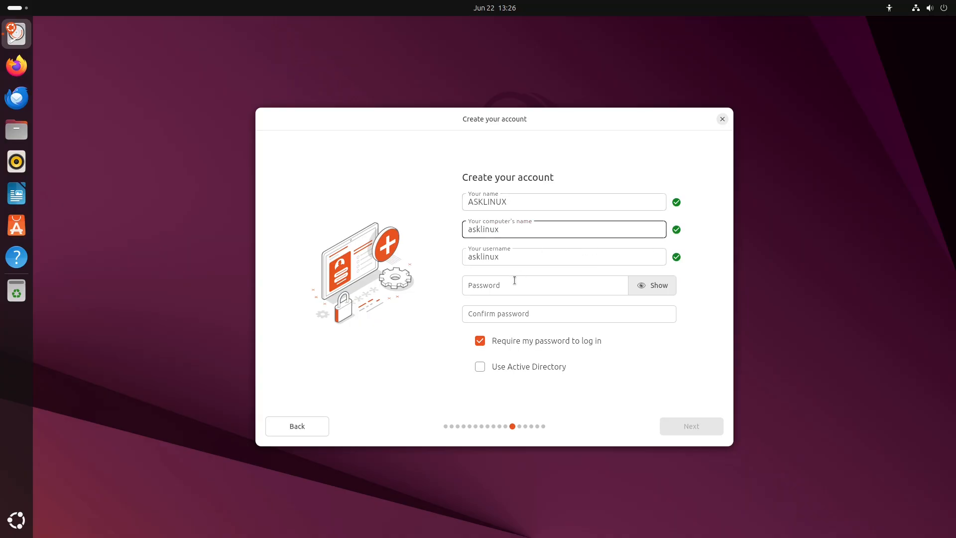
click(514, 285)
text(****)
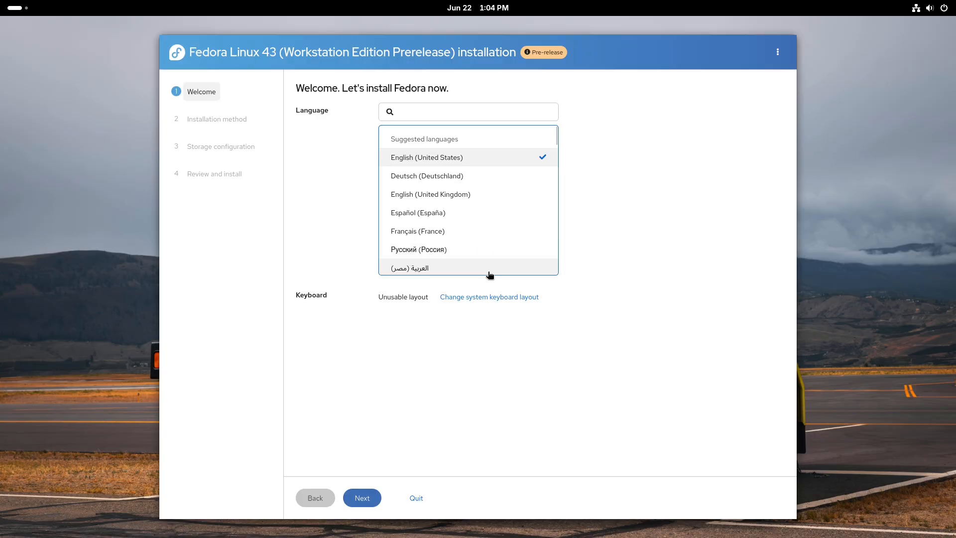
Step: View the installer's About from the kebab menu, then continue to storage configuration
click(777, 52)
click(738, 95)
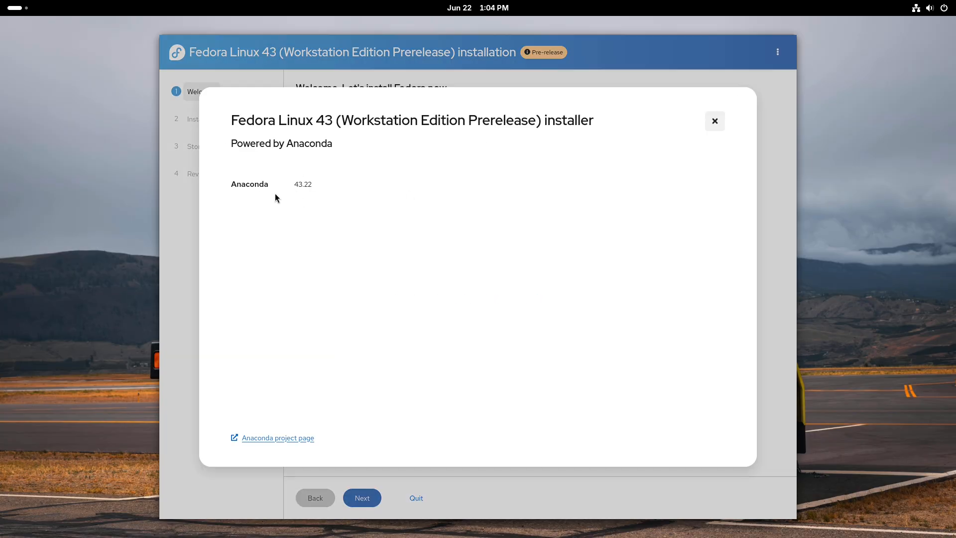
click(714, 122)
click(361, 498)
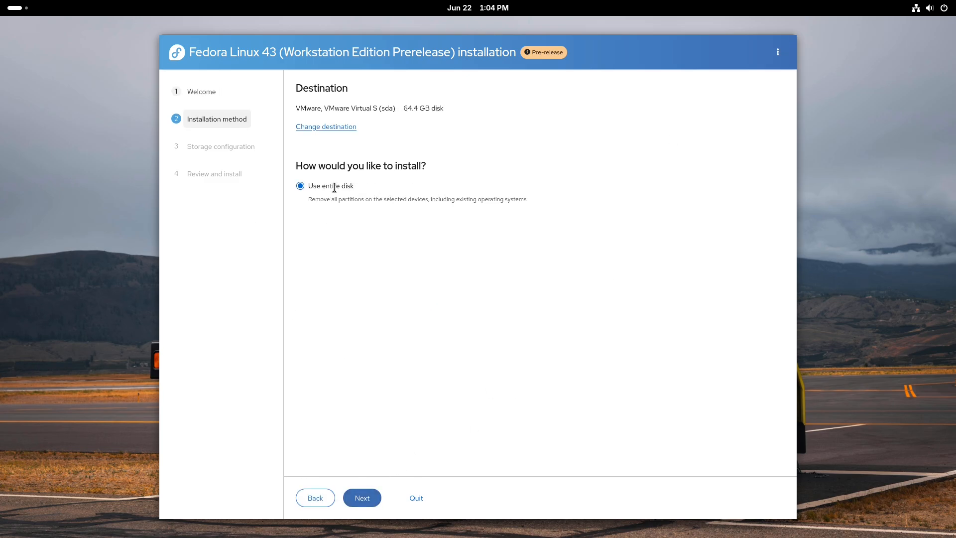
click(366, 497)
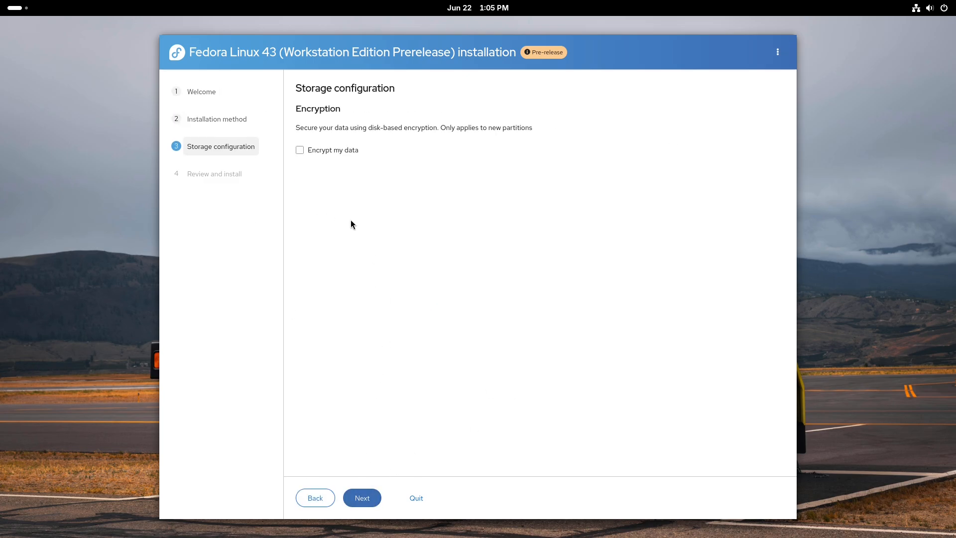
Step: Leave Encrypt my data off, reach the 64.4 GB Review and install summary, then quit the installer
click(333, 151)
scroll(523, 298, down, 1)
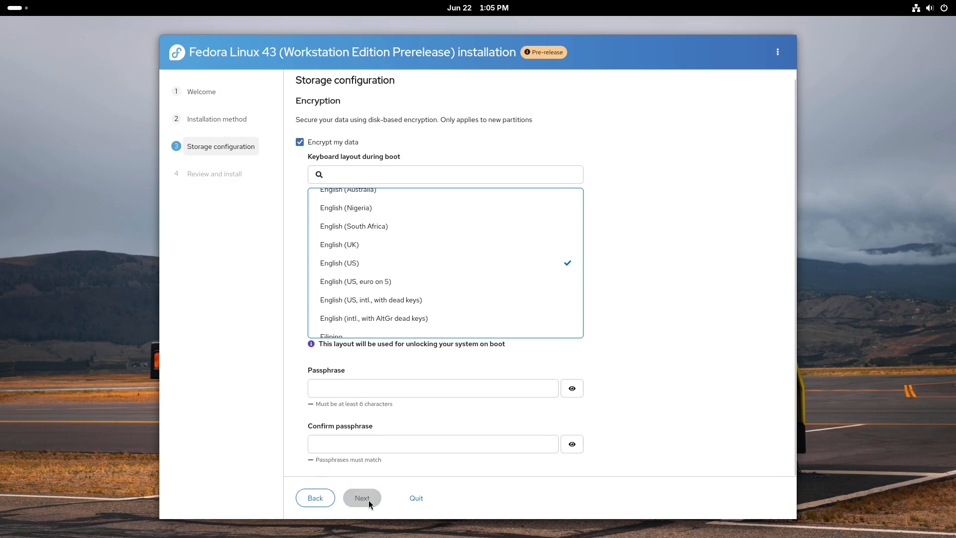
click(299, 141)
click(362, 498)
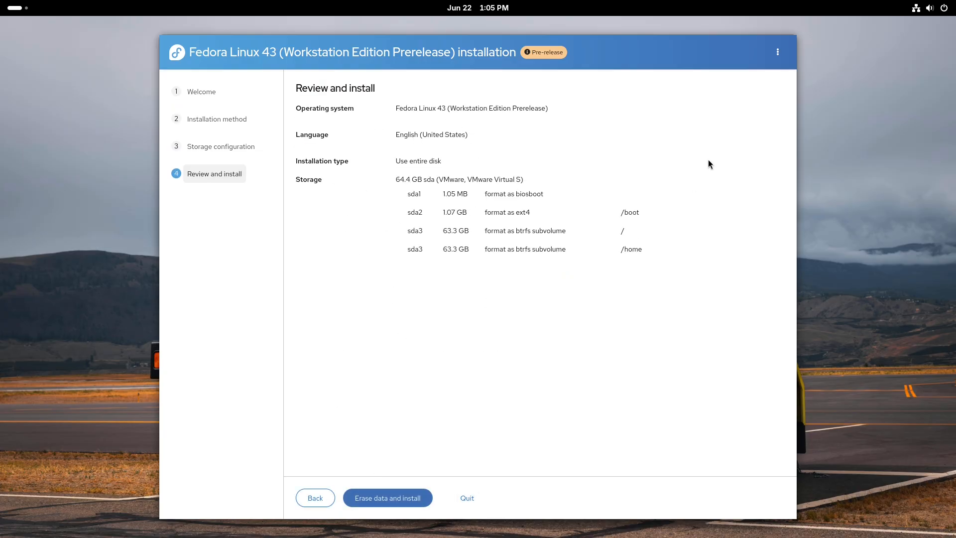
click(466, 497)
click(368, 300)
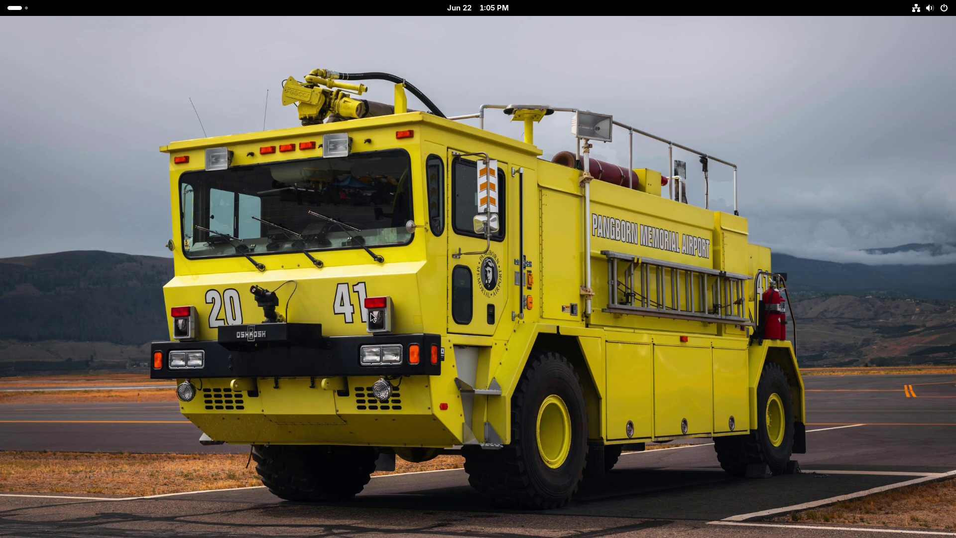
click(16, 9)
click(557, 506)
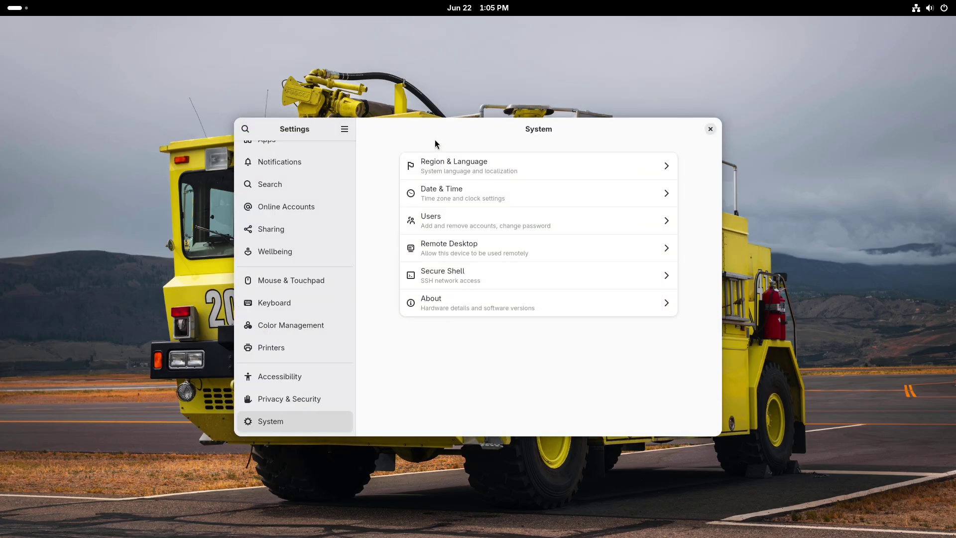
Step: Maximize Settings and browse Network, Bluetooth, Displays with Night Light, Sound, Power, Multitasking and Appearance
key(super+Up)
click(90, 53)
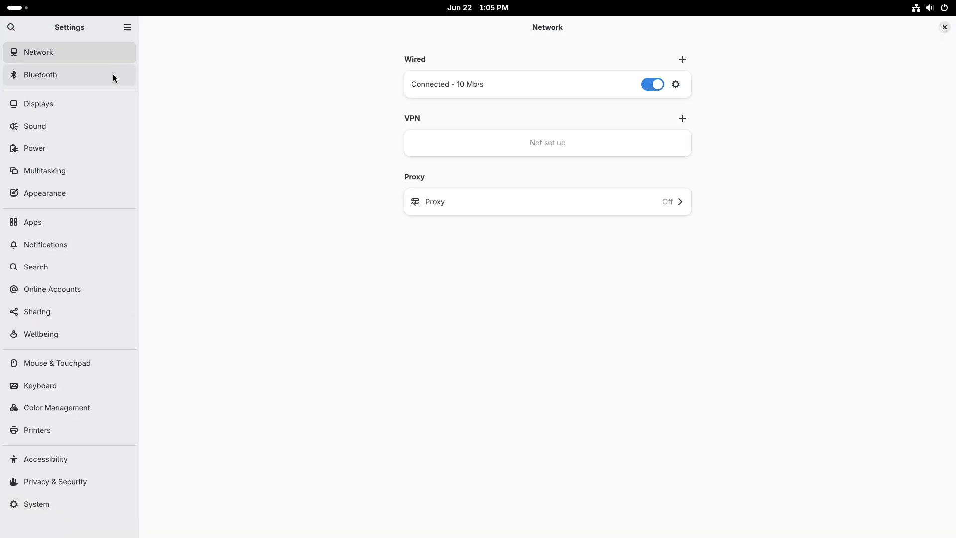
click(113, 74)
click(103, 97)
click(508, 184)
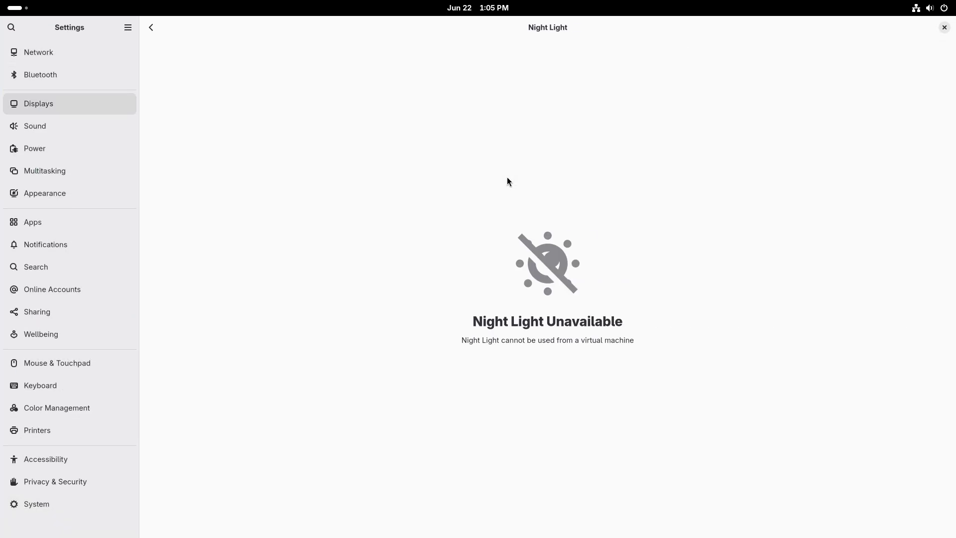
click(149, 30)
click(64, 125)
click(126, 148)
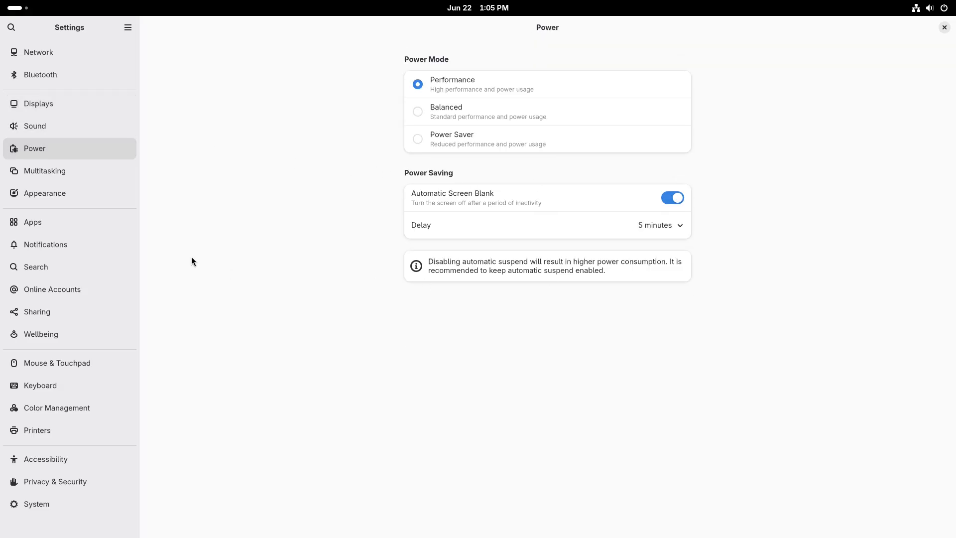
click(90, 171)
click(91, 193)
scroll(547, 298, down, 5)
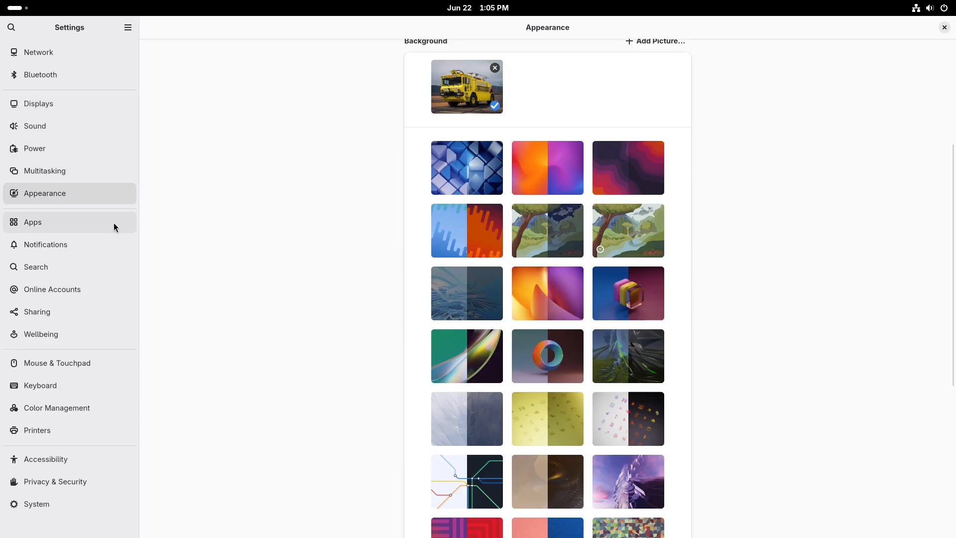
Step: Browse Notifications, Search and Sharing, disable screen time in Wellbeing, and set natural scrolling for the mouse
click(91, 244)
click(98, 266)
click(104, 312)
click(106, 334)
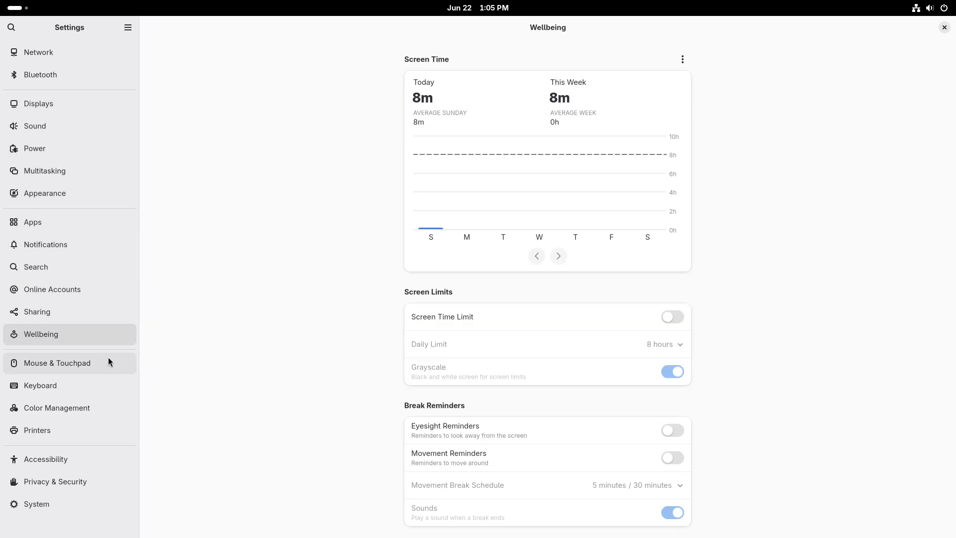
click(683, 59)
click(686, 125)
click(60, 362)
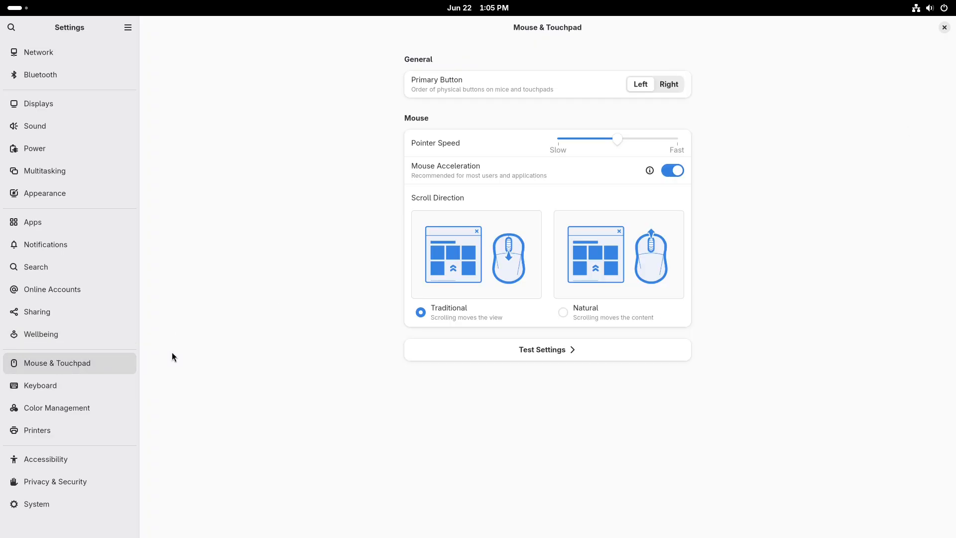
click(564, 312)
Step: Browse Keyboard, Colour and Printers, then keep the accessibility menu always shown in the top bar
click(58, 386)
click(67, 407)
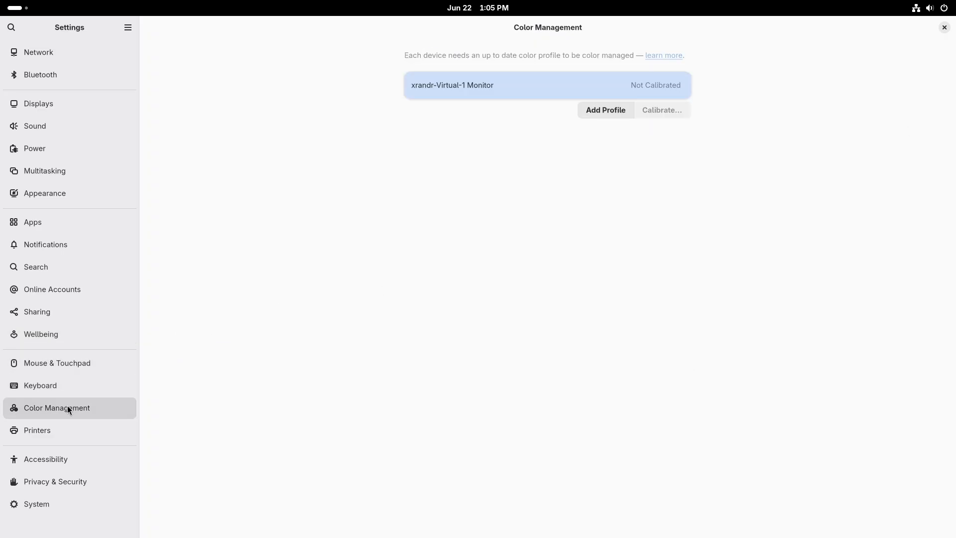
click(68, 431)
click(69, 460)
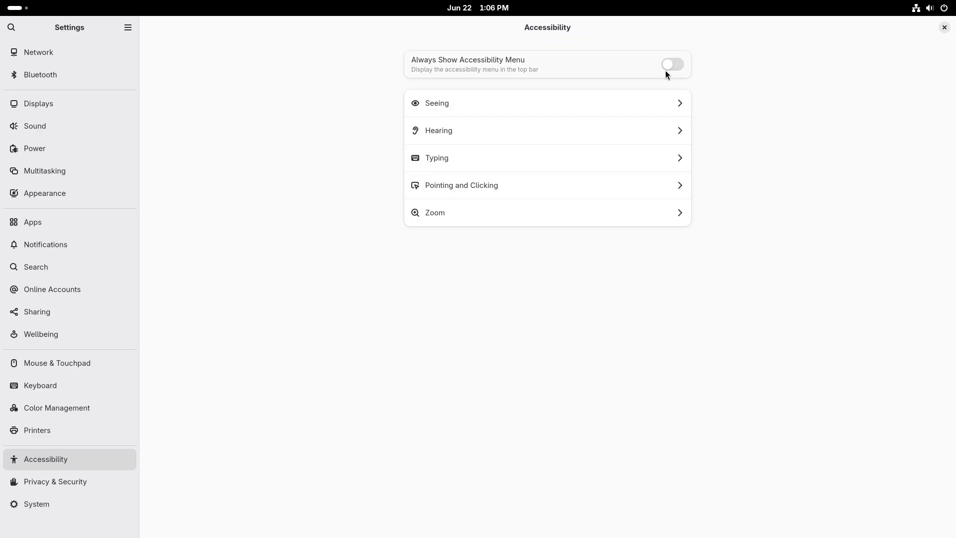
click(669, 65)
click(889, 9)
Step: Review Privacy & Security and the System page's full system details, then close Settings
click(75, 477)
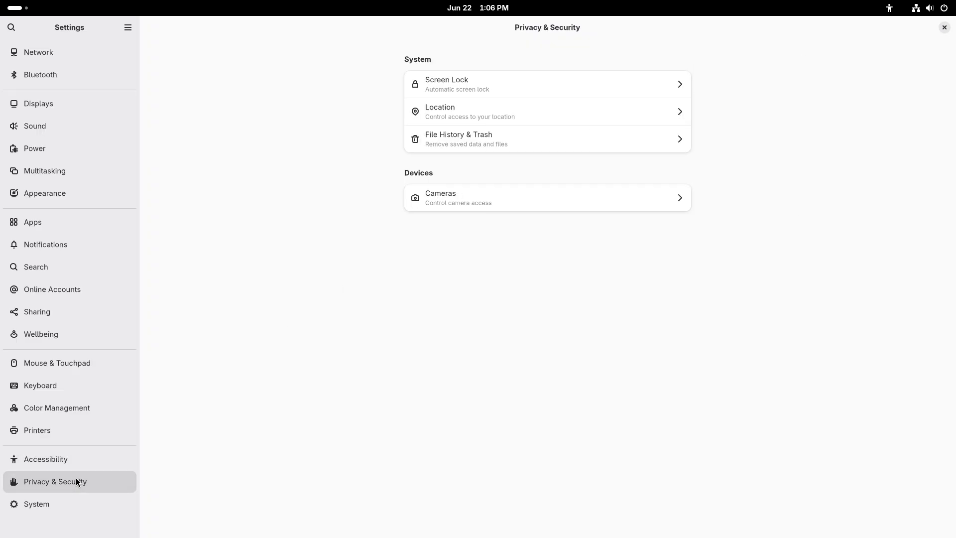
click(127, 496)
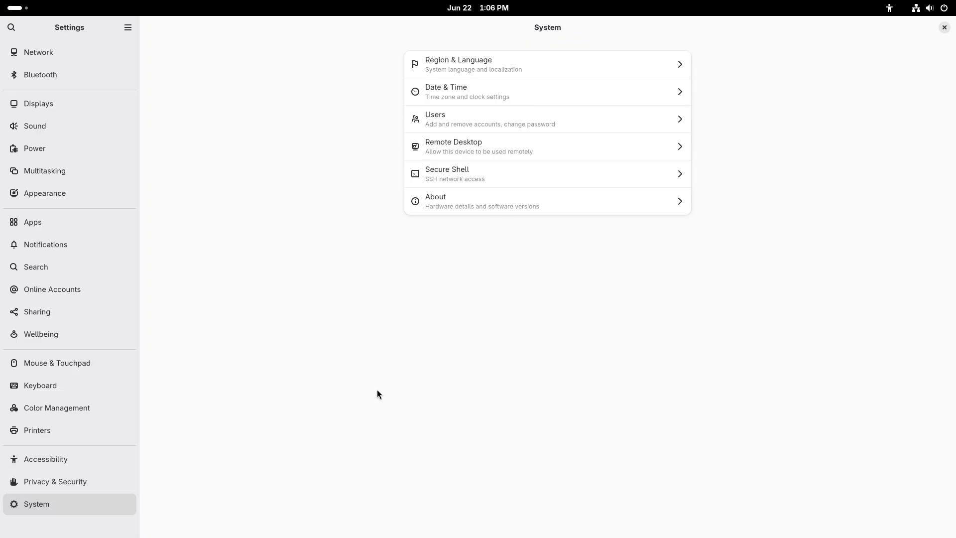
click(476, 206)
click(545, 290)
click(625, 183)
click(944, 28)
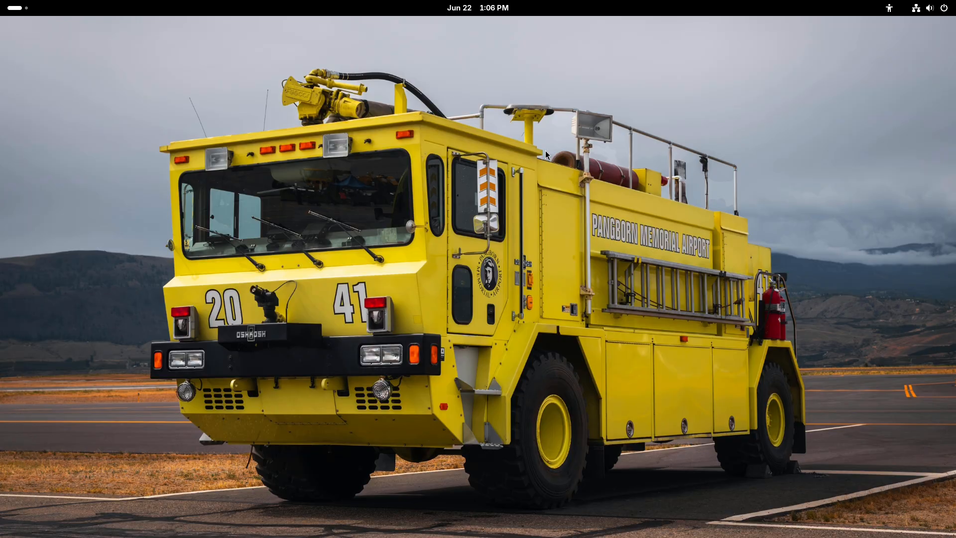
Step: Log out of the Fedora session from the power menu
click(937, 9)
click(937, 37)
click(792, 161)
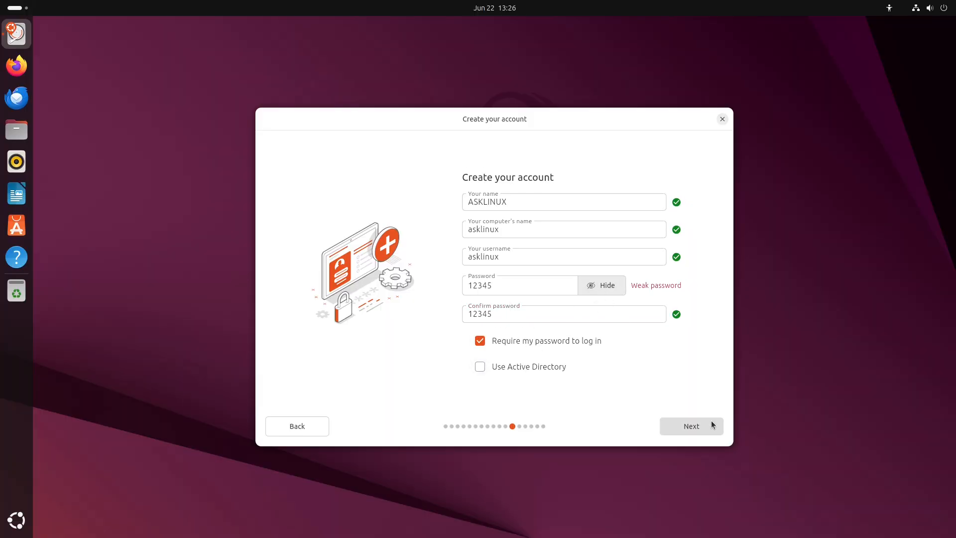
Step: Continue the Ubuntu installer to its review, dismiss it, and open background settings from the desktop menu
click(711, 421)
click(714, 428)
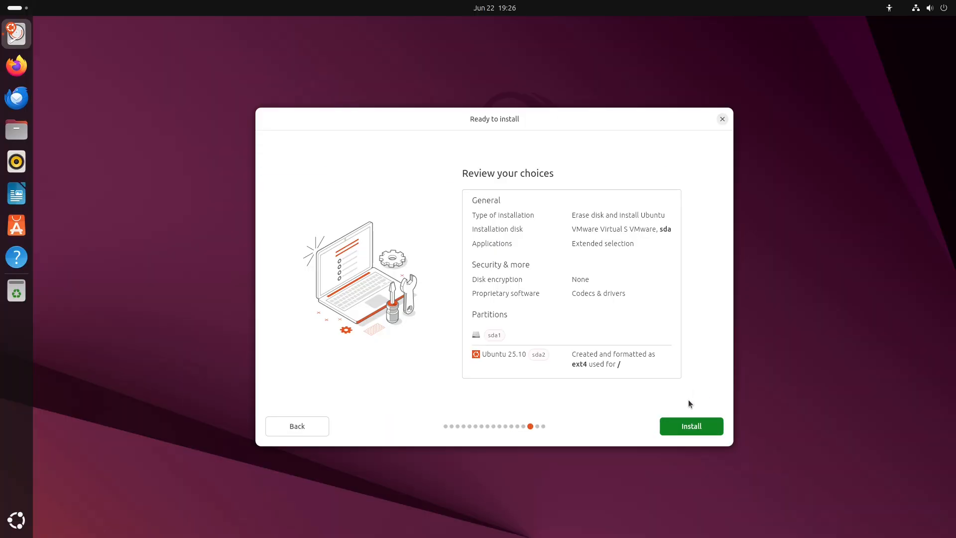
click(723, 118)
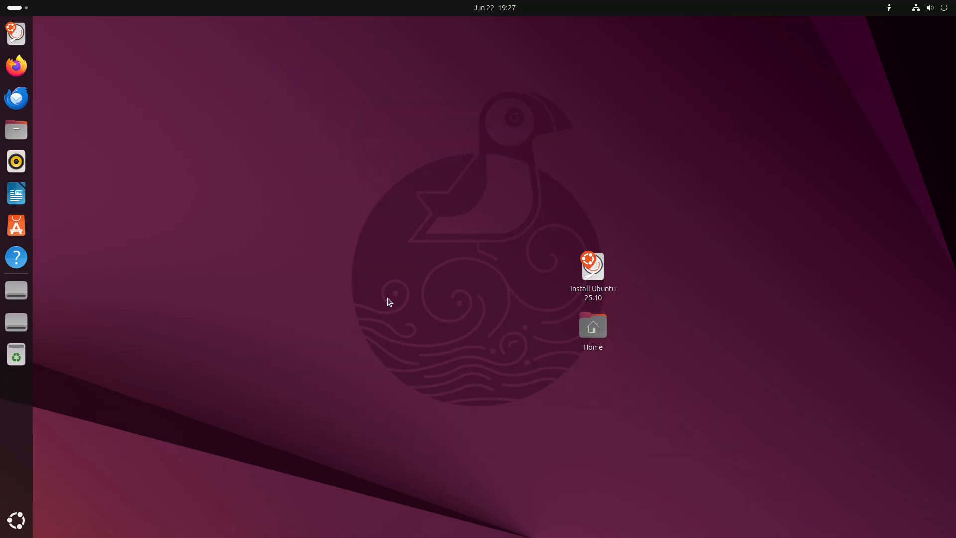
right_click(409, 134)
click(371, 252)
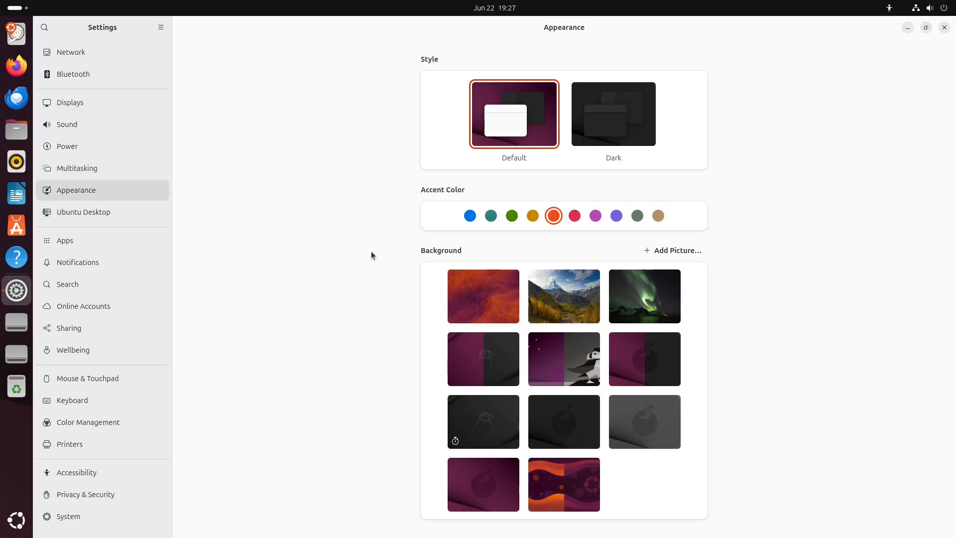
Step: Set the mountain landscape wallpaper and browse Network, Bluetooth, Displays with Night Light, Sound, Power and Multitasking
click(556, 314)
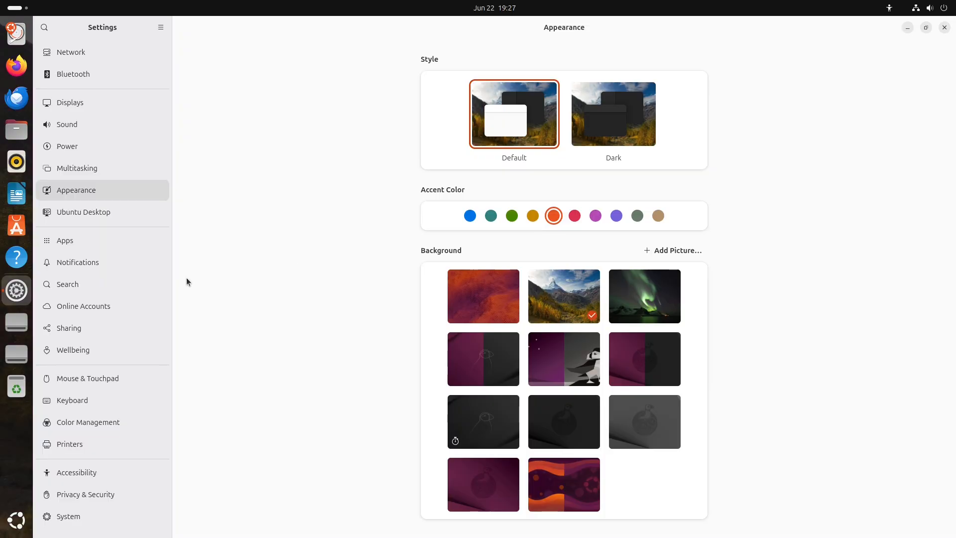
click(125, 53)
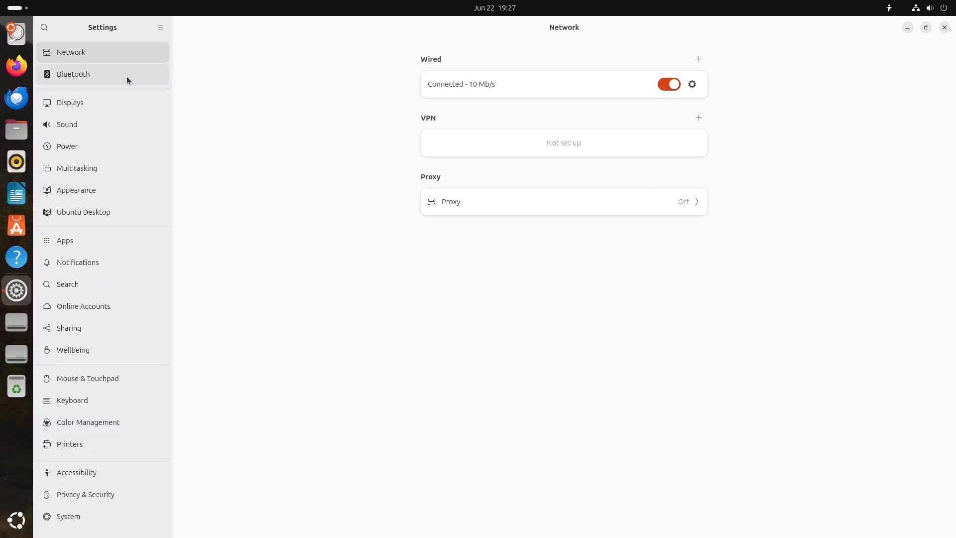
click(127, 76)
click(127, 105)
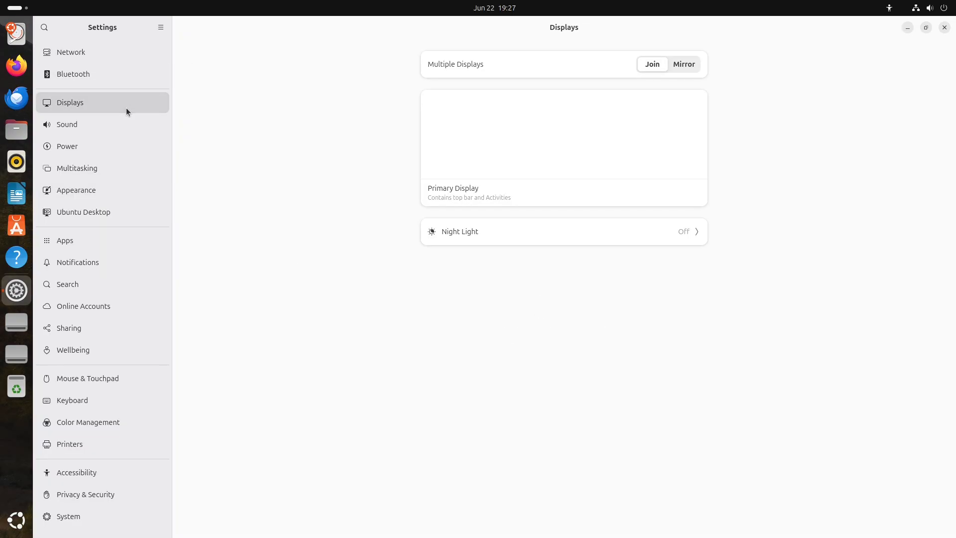
click(564, 212)
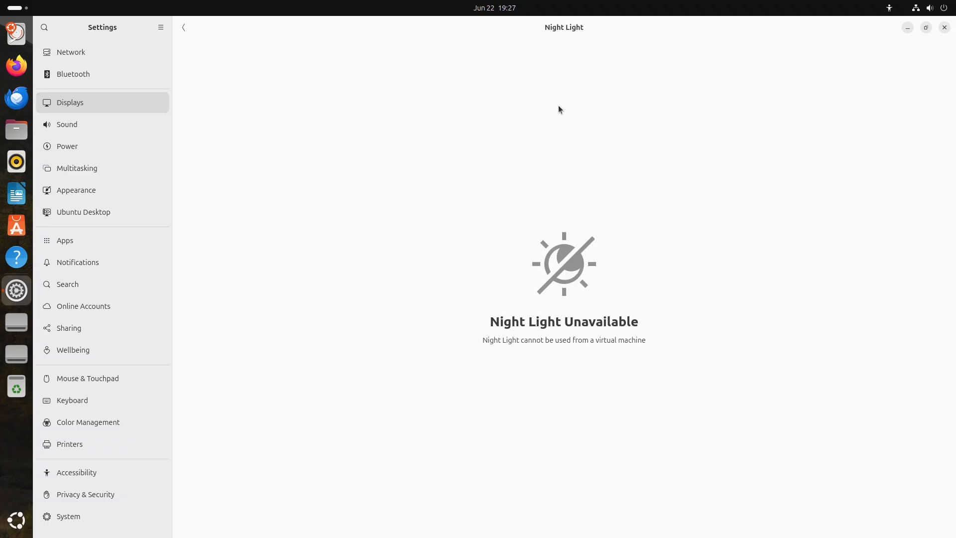
click(130, 124)
click(129, 147)
click(120, 169)
click(119, 187)
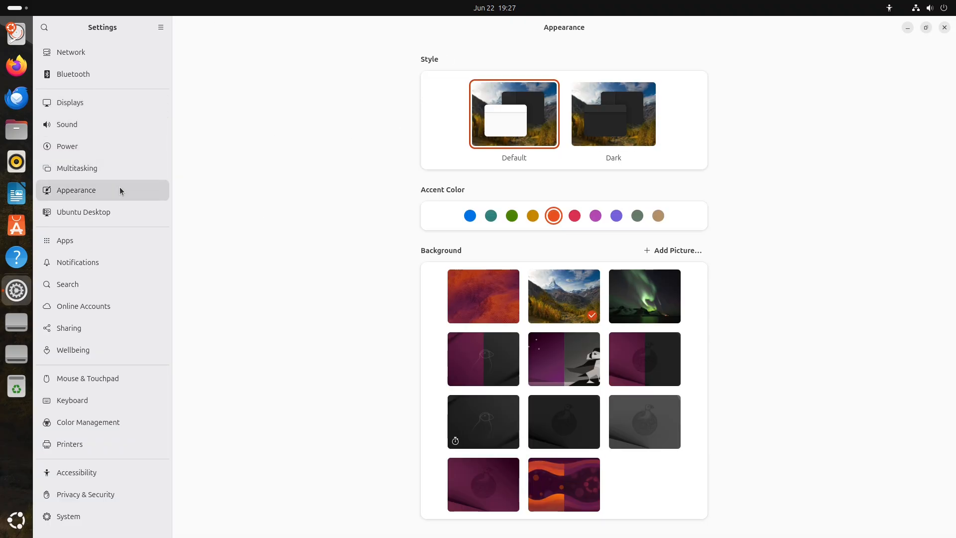
Step: Browse Ubuntu Desktop, Apps, Search and Sharing, disable screen time in Wellbeing, and set natural scrolling
click(121, 210)
click(116, 240)
click(112, 275)
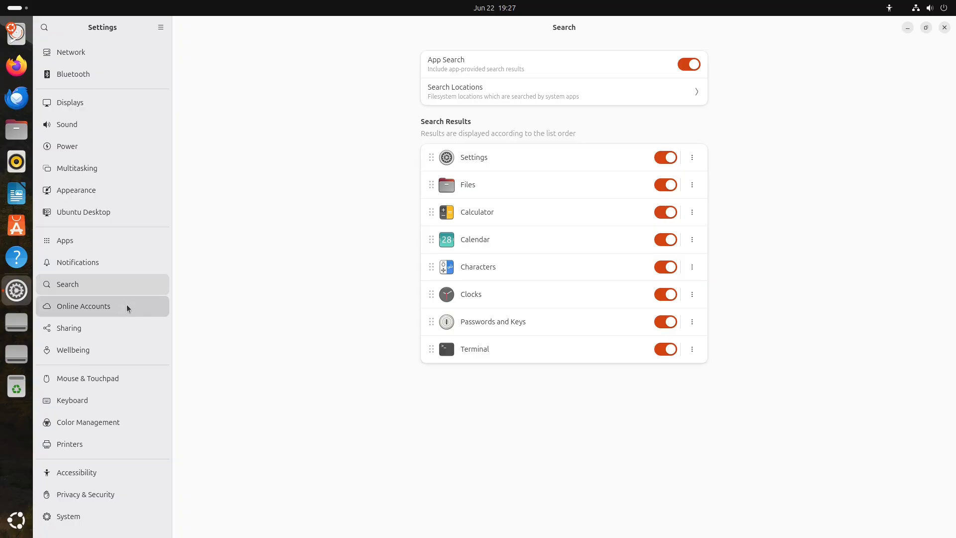
click(128, 329)
click(125, 351)
click(699, 59)
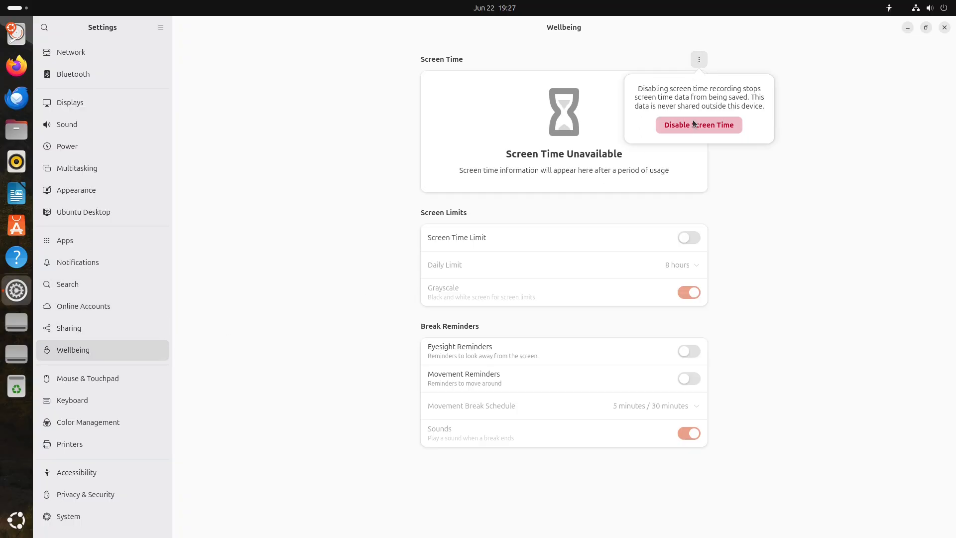
click(692, 119)
click(120, 378)
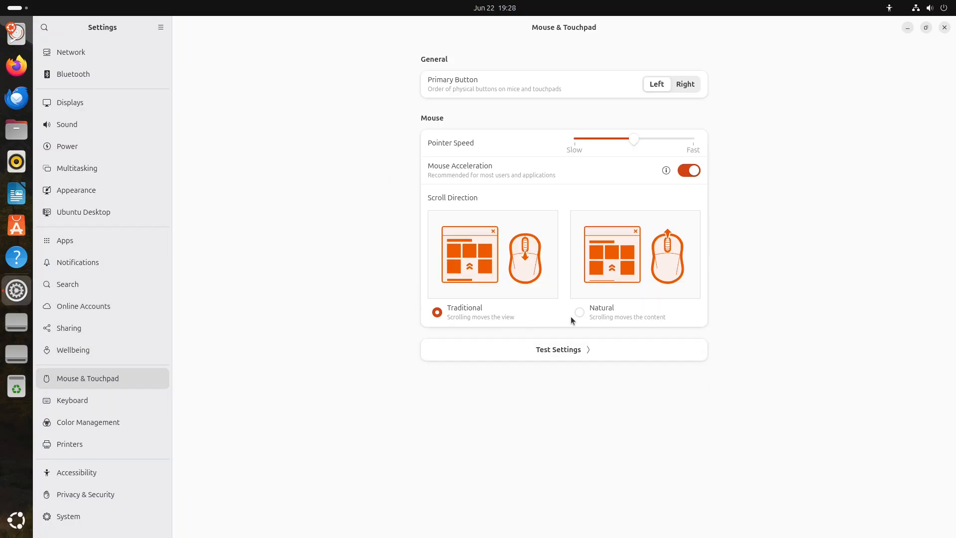
click(574, 313)
Step: Browse Keyboard, Printers and Privacy, view the System page's full system details, then close Settings
click(116, 400)
click(121, 444)
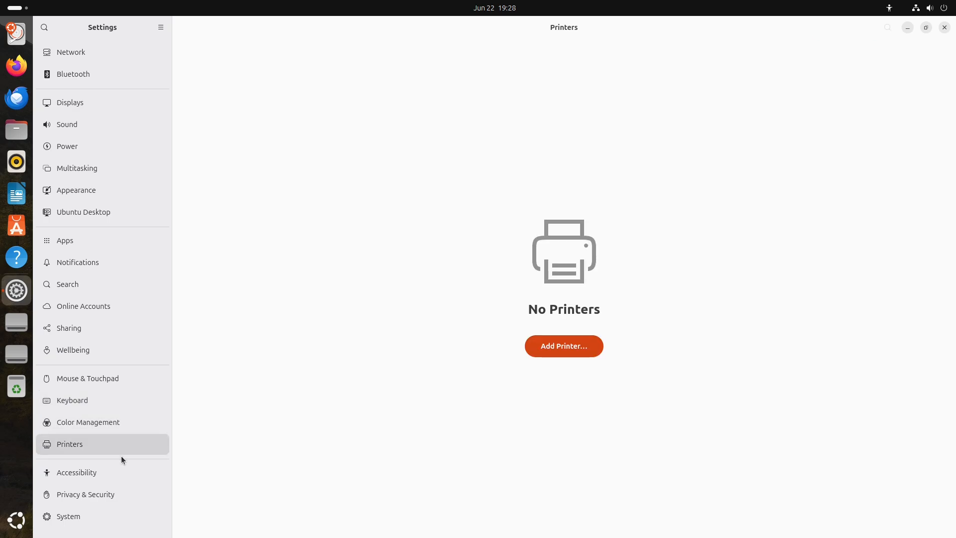
click(125, 494)
click(119, 516)
click(523, 200)
click(567, 297)
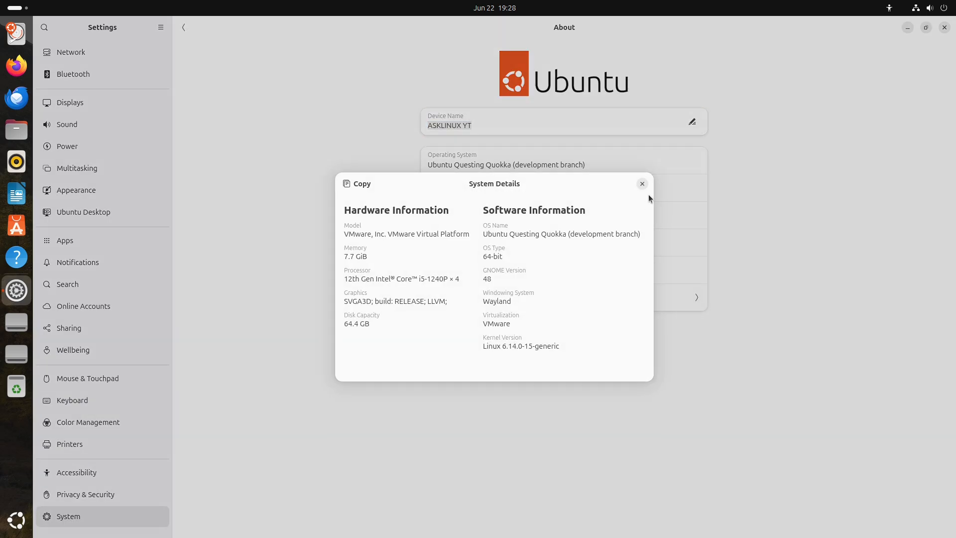
click(642, 183)
click(944, 28)
Step: Launch System Monitor from the System folder of the app grid
click(15, 519)
click(631, 336)
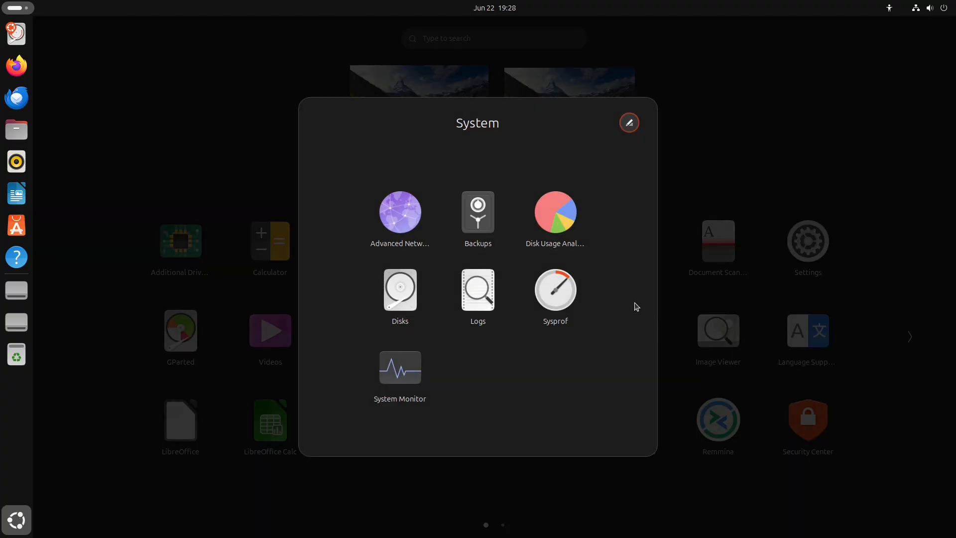
click(394, 367)
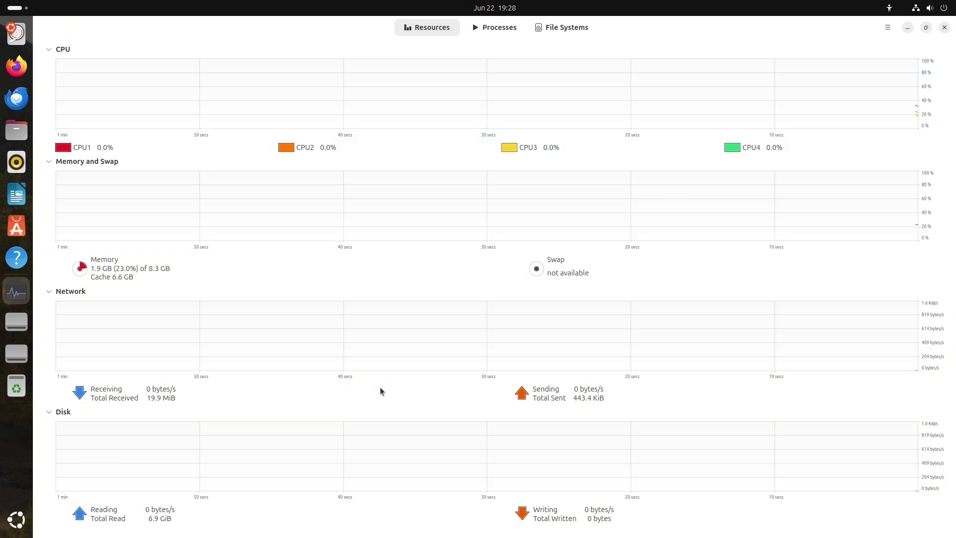
Step: Show the Processes list in System Monitor
click(492, 28)
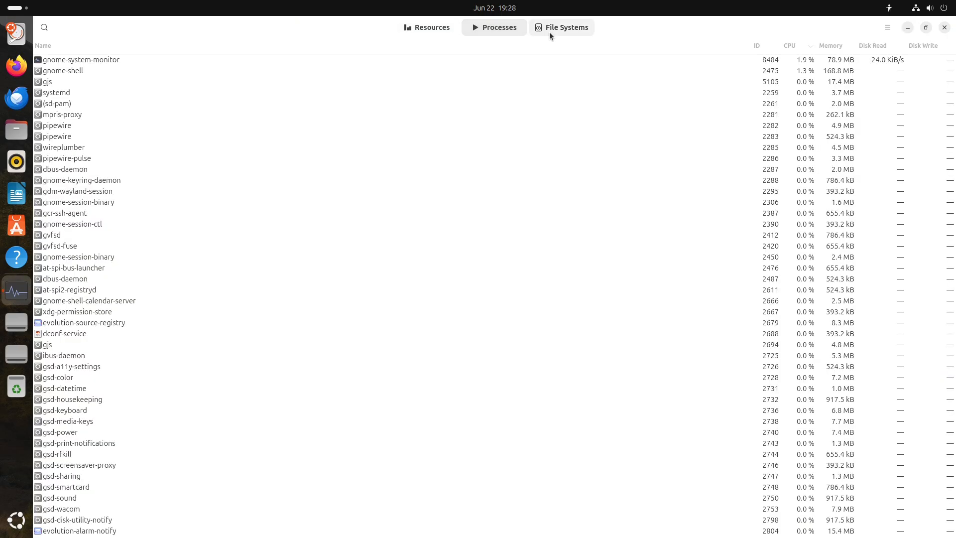